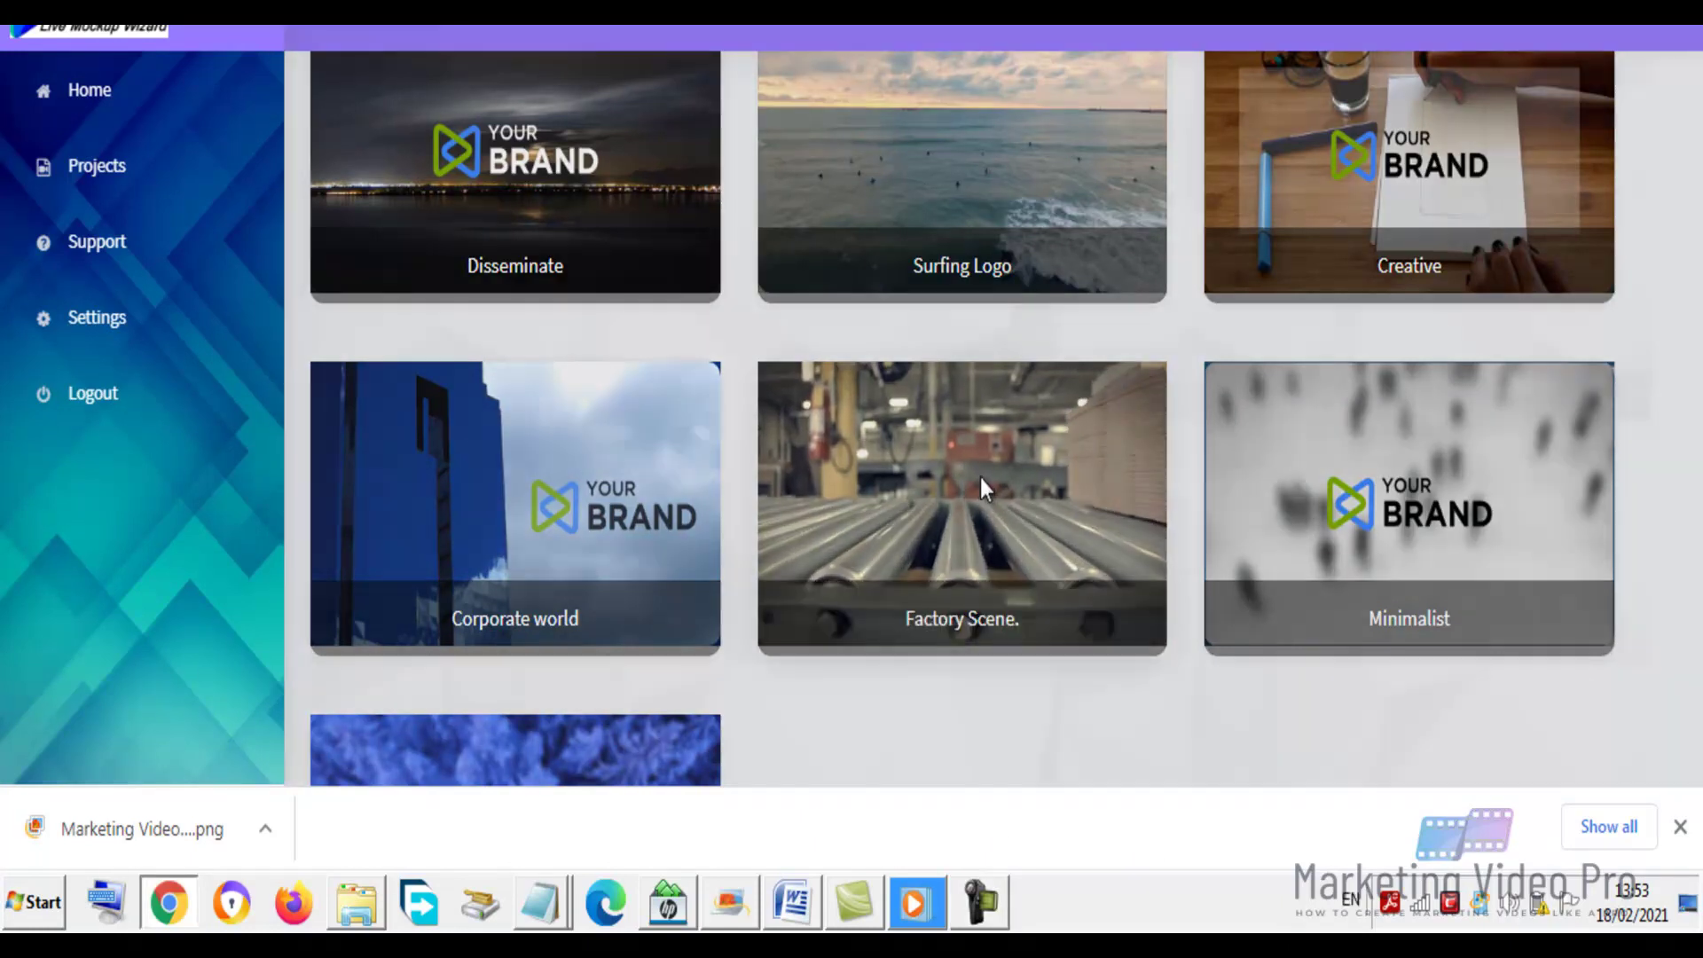
Open the Factory Scene template preview, close it, then reopen it to review its 7-second length
{"action": "left_click", "coordinate": [981, 478]}
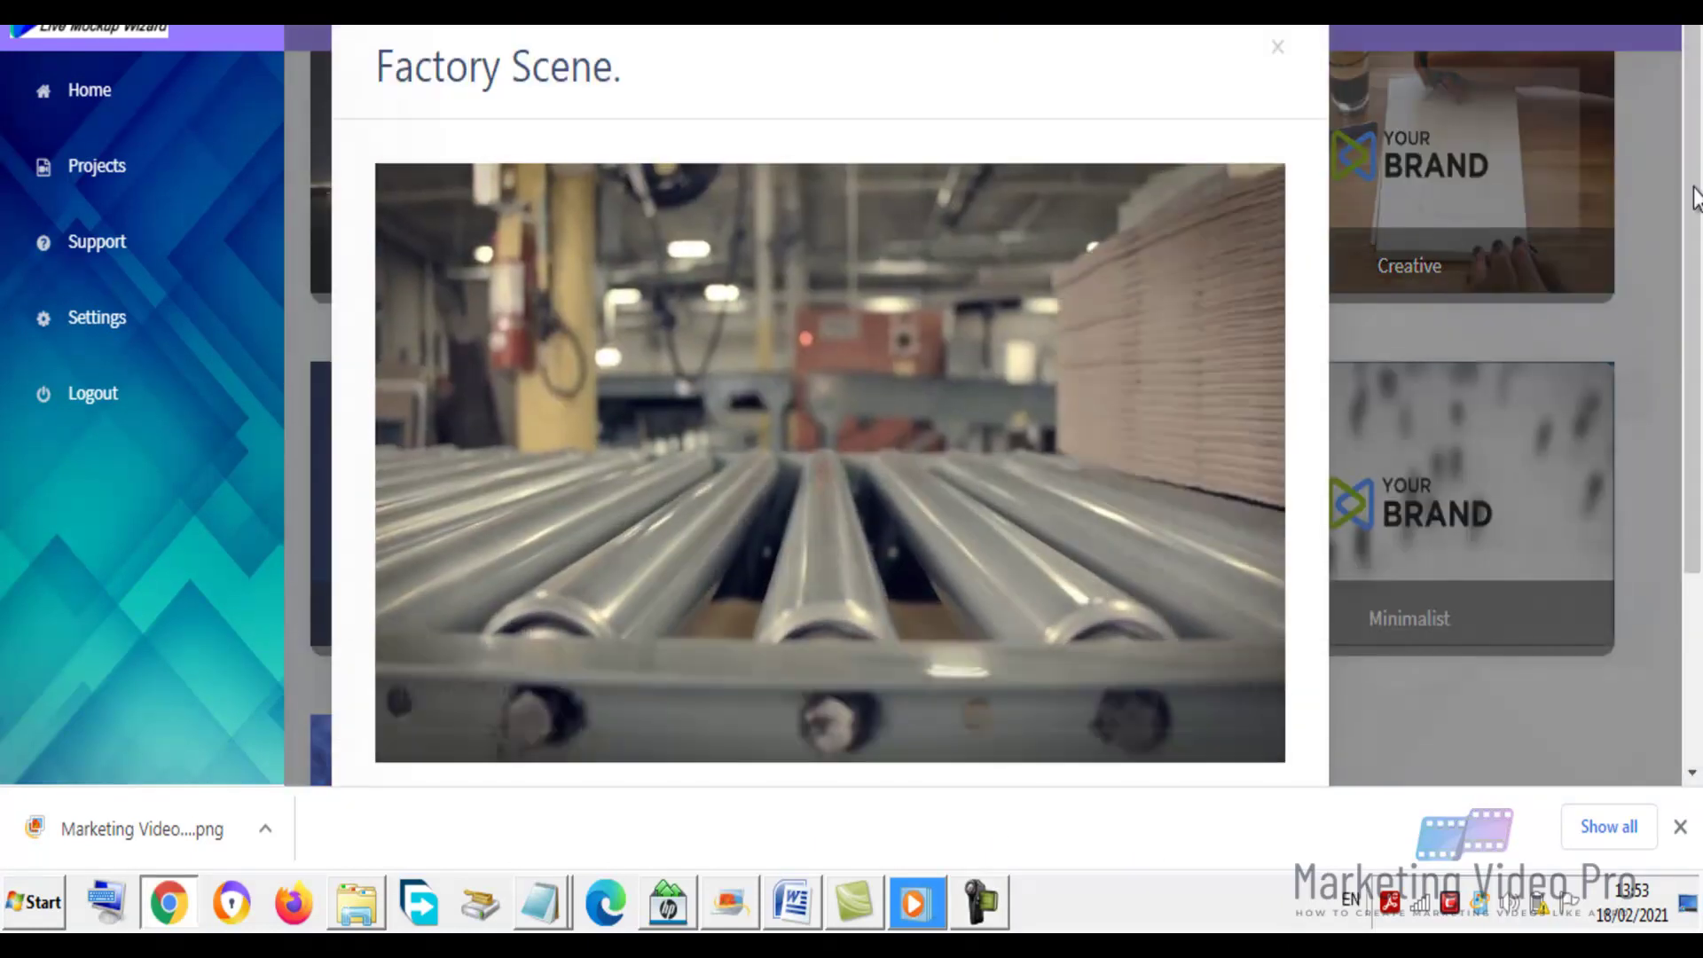
{"action": "left_click", "coordinate": [1642, 500]}
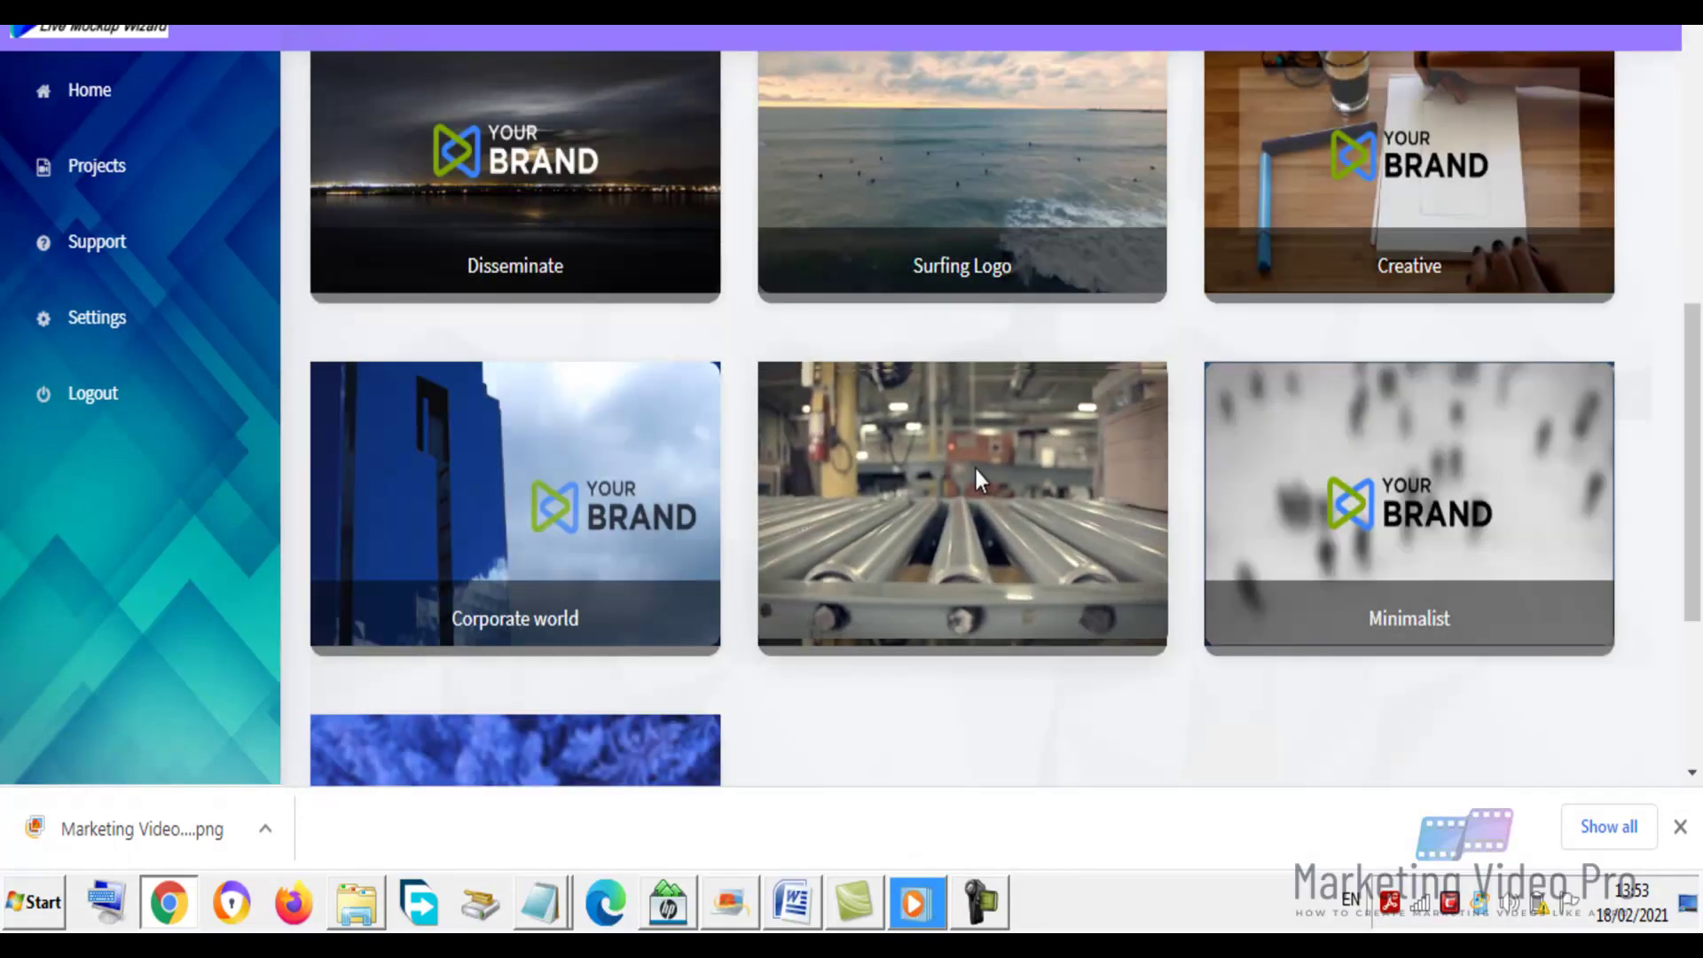
{"action": "left_click", "coordinate": [977, 479]}
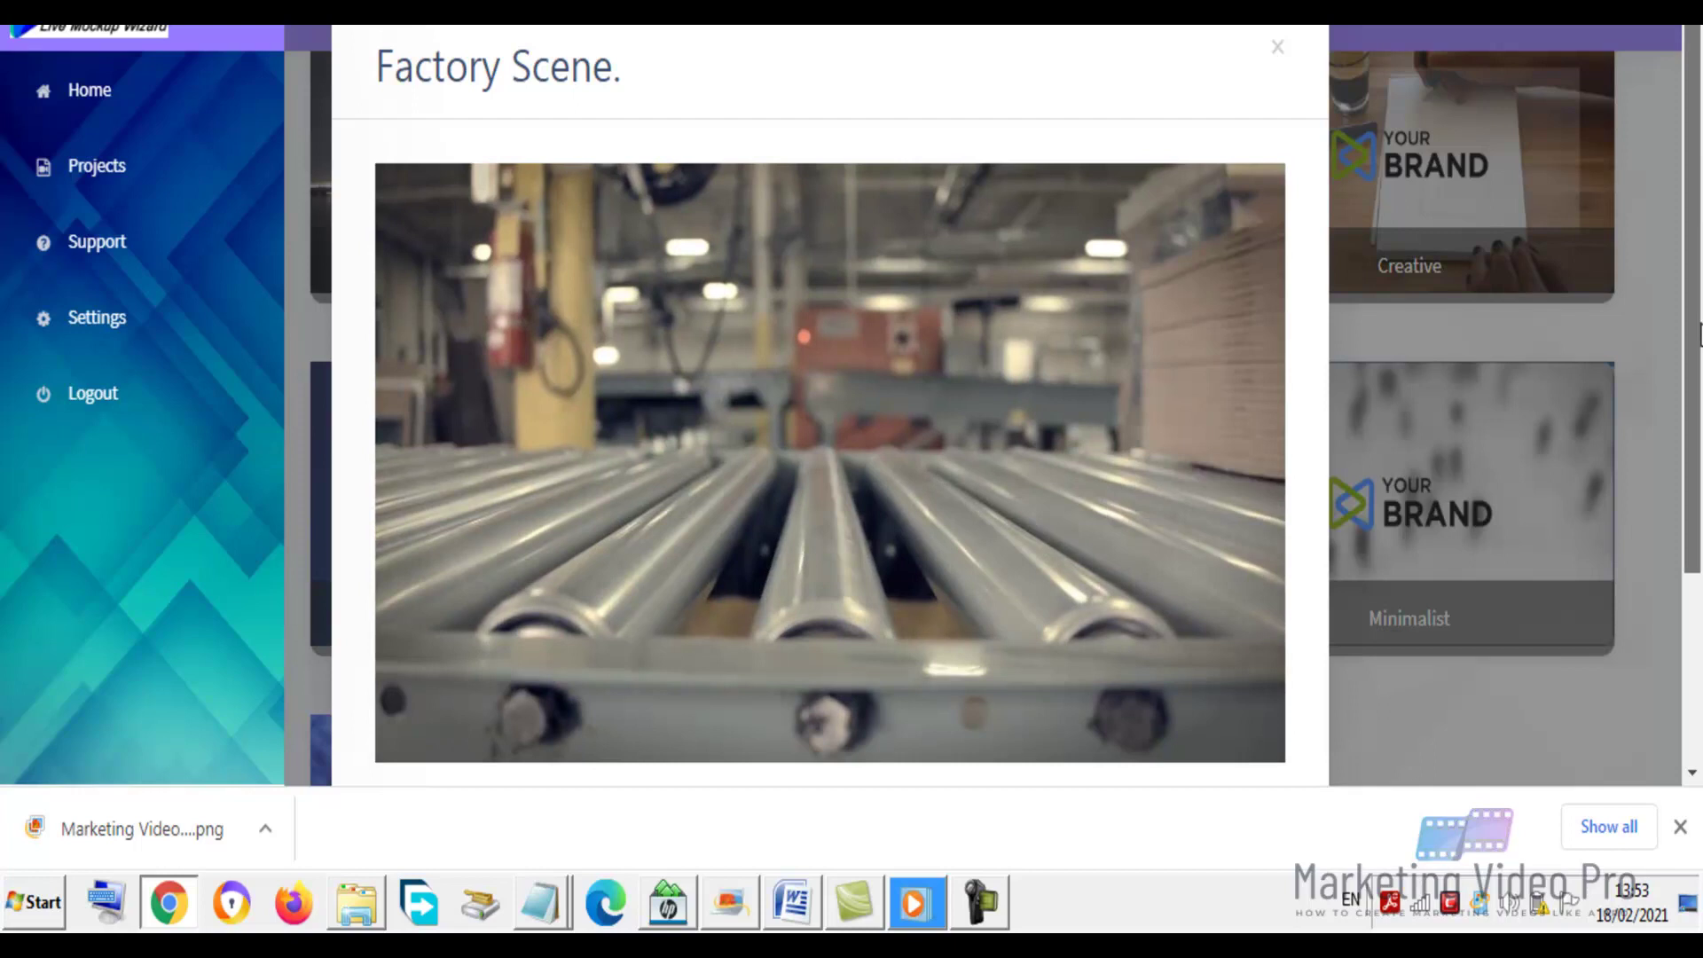
{"action": "scroll", "coordinate": [1700, 406], "scroll_direction": "down", "scroll_amount": 2}
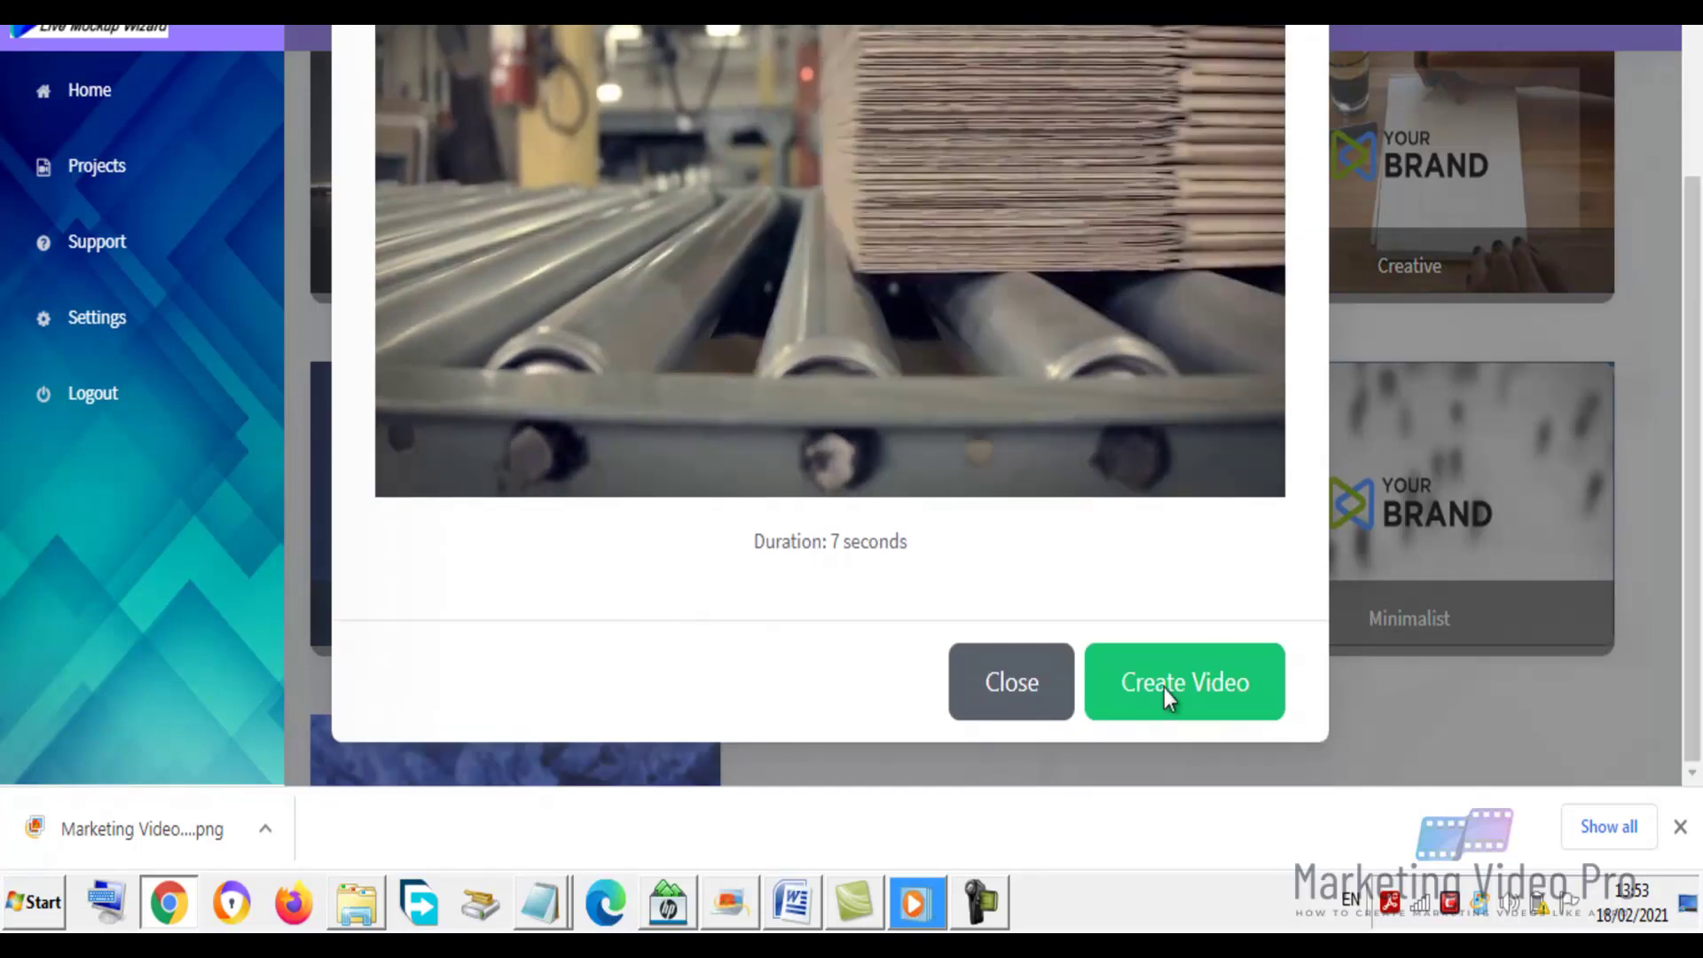
Create a Factory Scene video and retitle it 'Marketing Video Live Mockup Factory Scene'
{"action": "left_click", "coordinate": [1164, 689]}
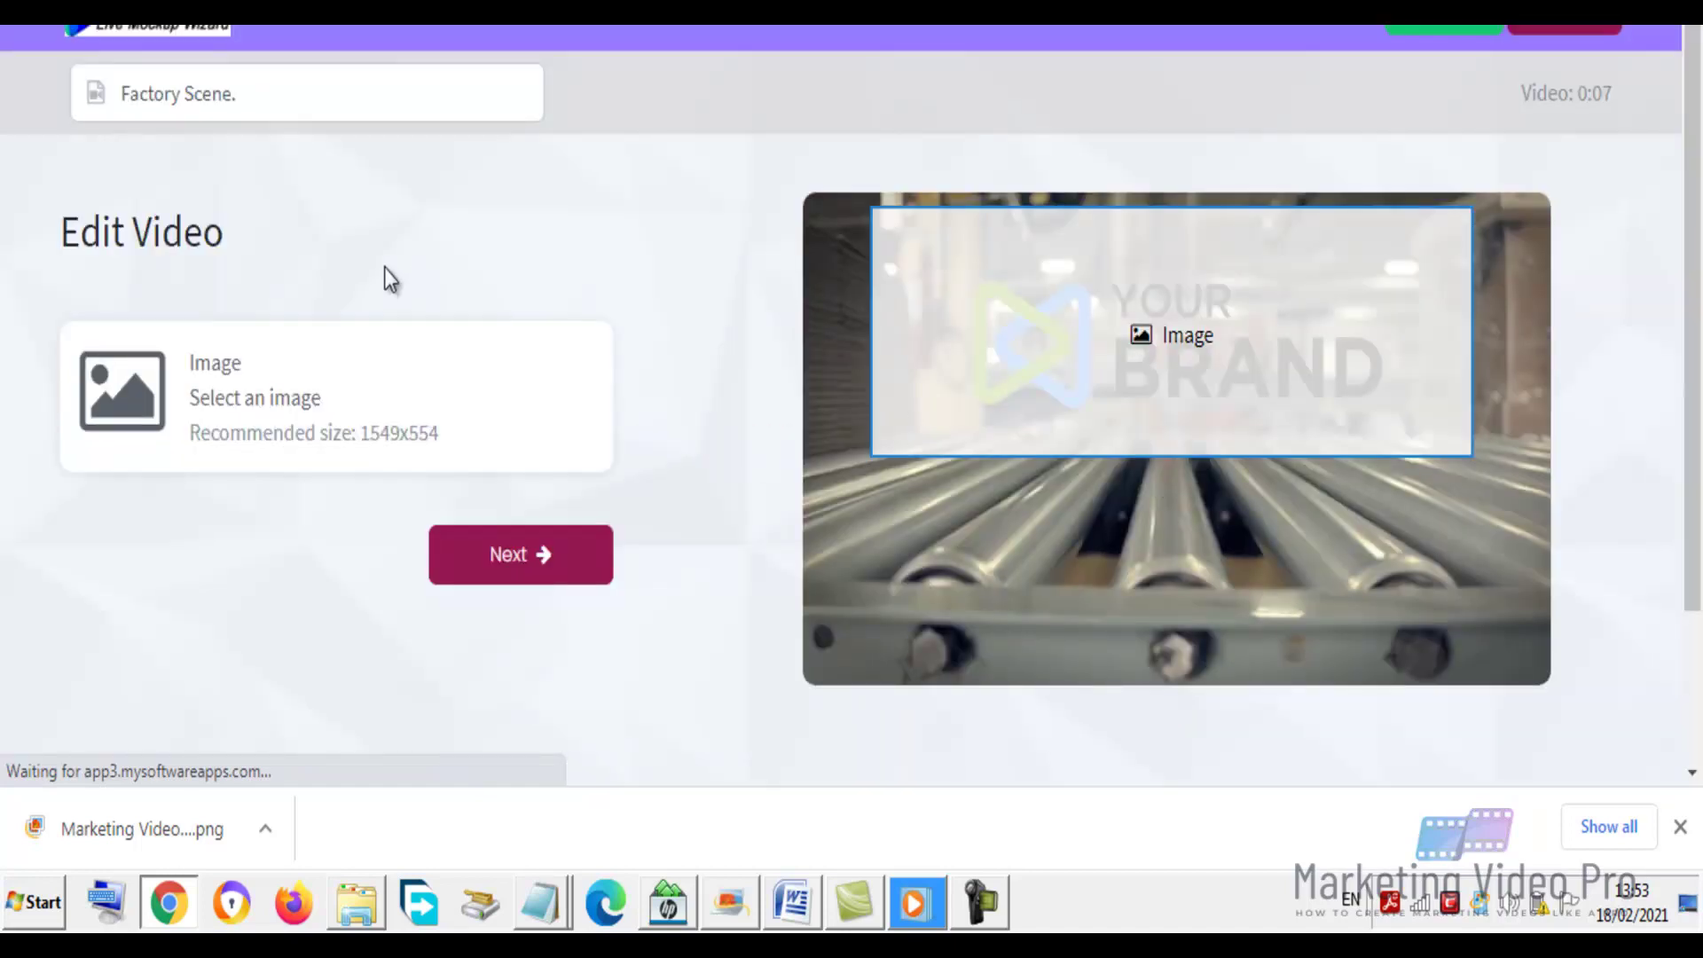
{"action": "left_click", "coordinate": [125, 101]}
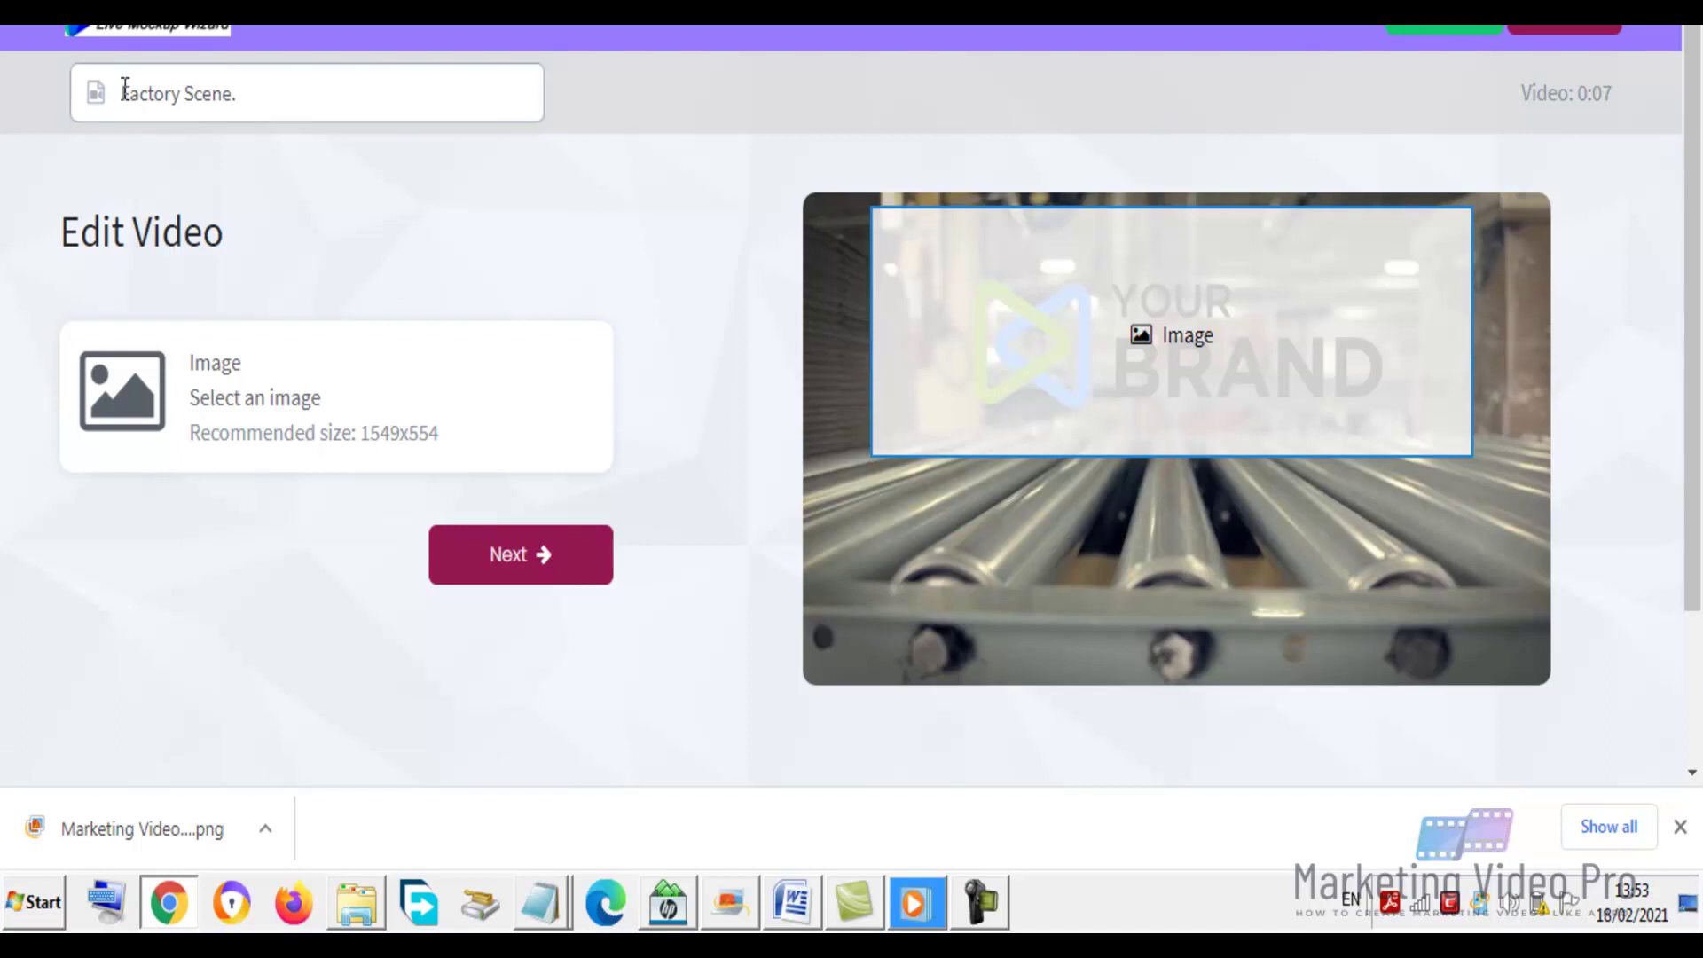
{"action": "type", "text": "Marketing Video Live Mockup"}
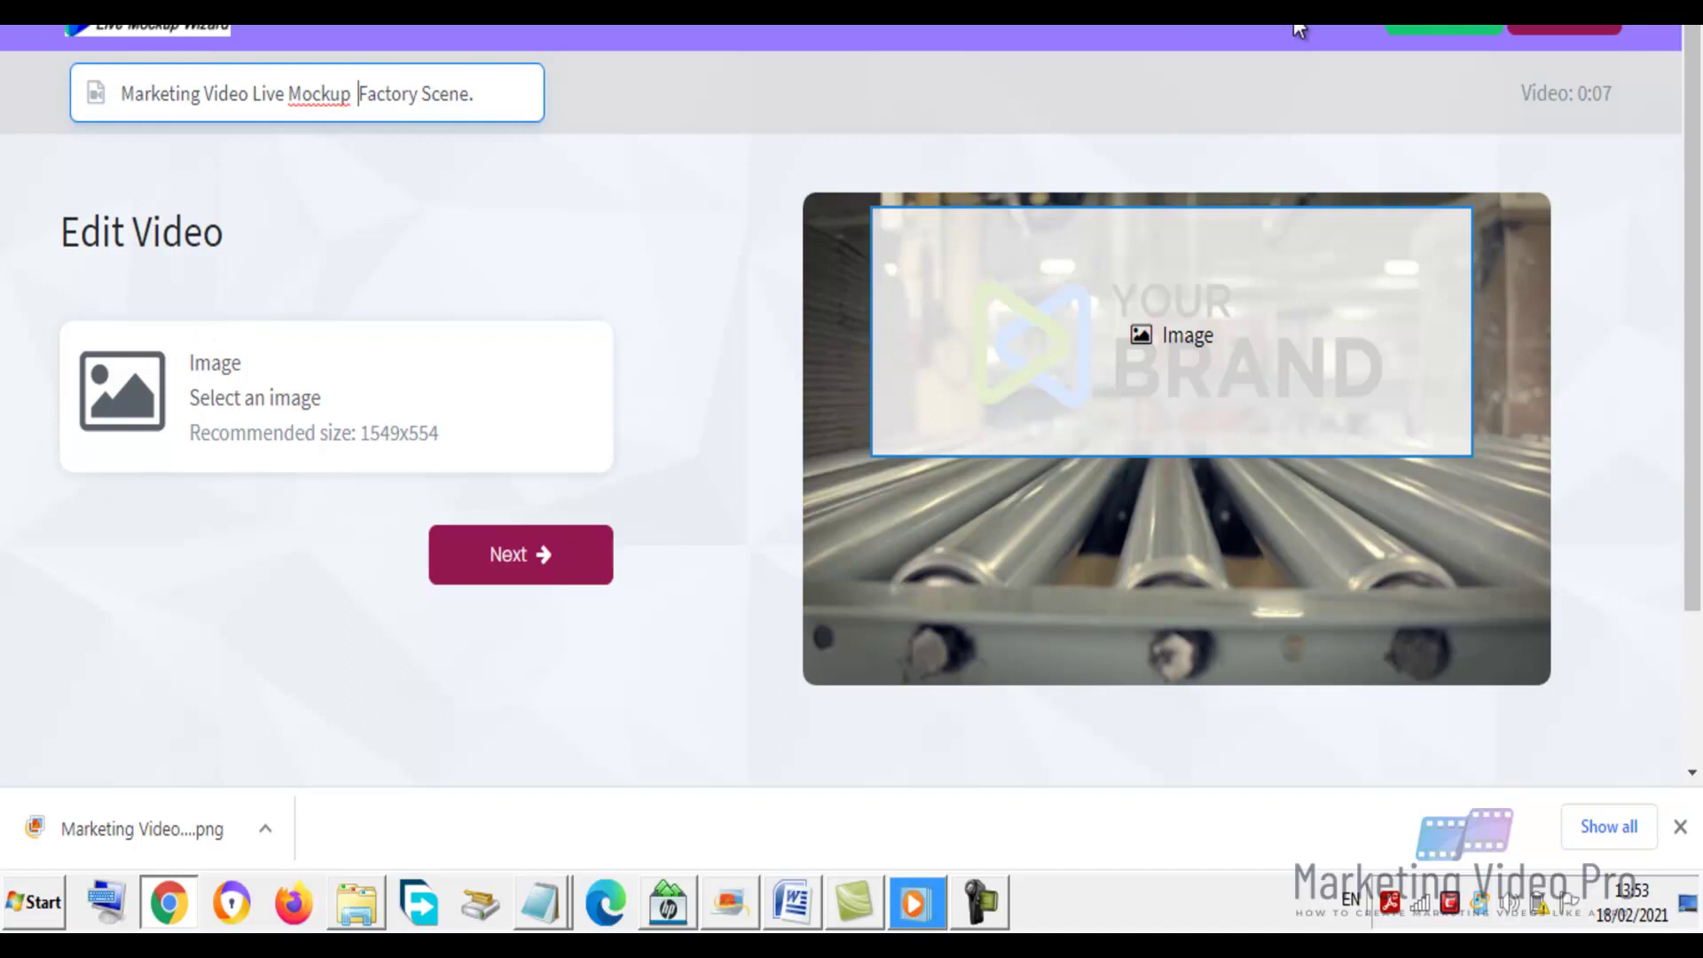
{"action": "left_click", "coordinate": [1471, 27]}
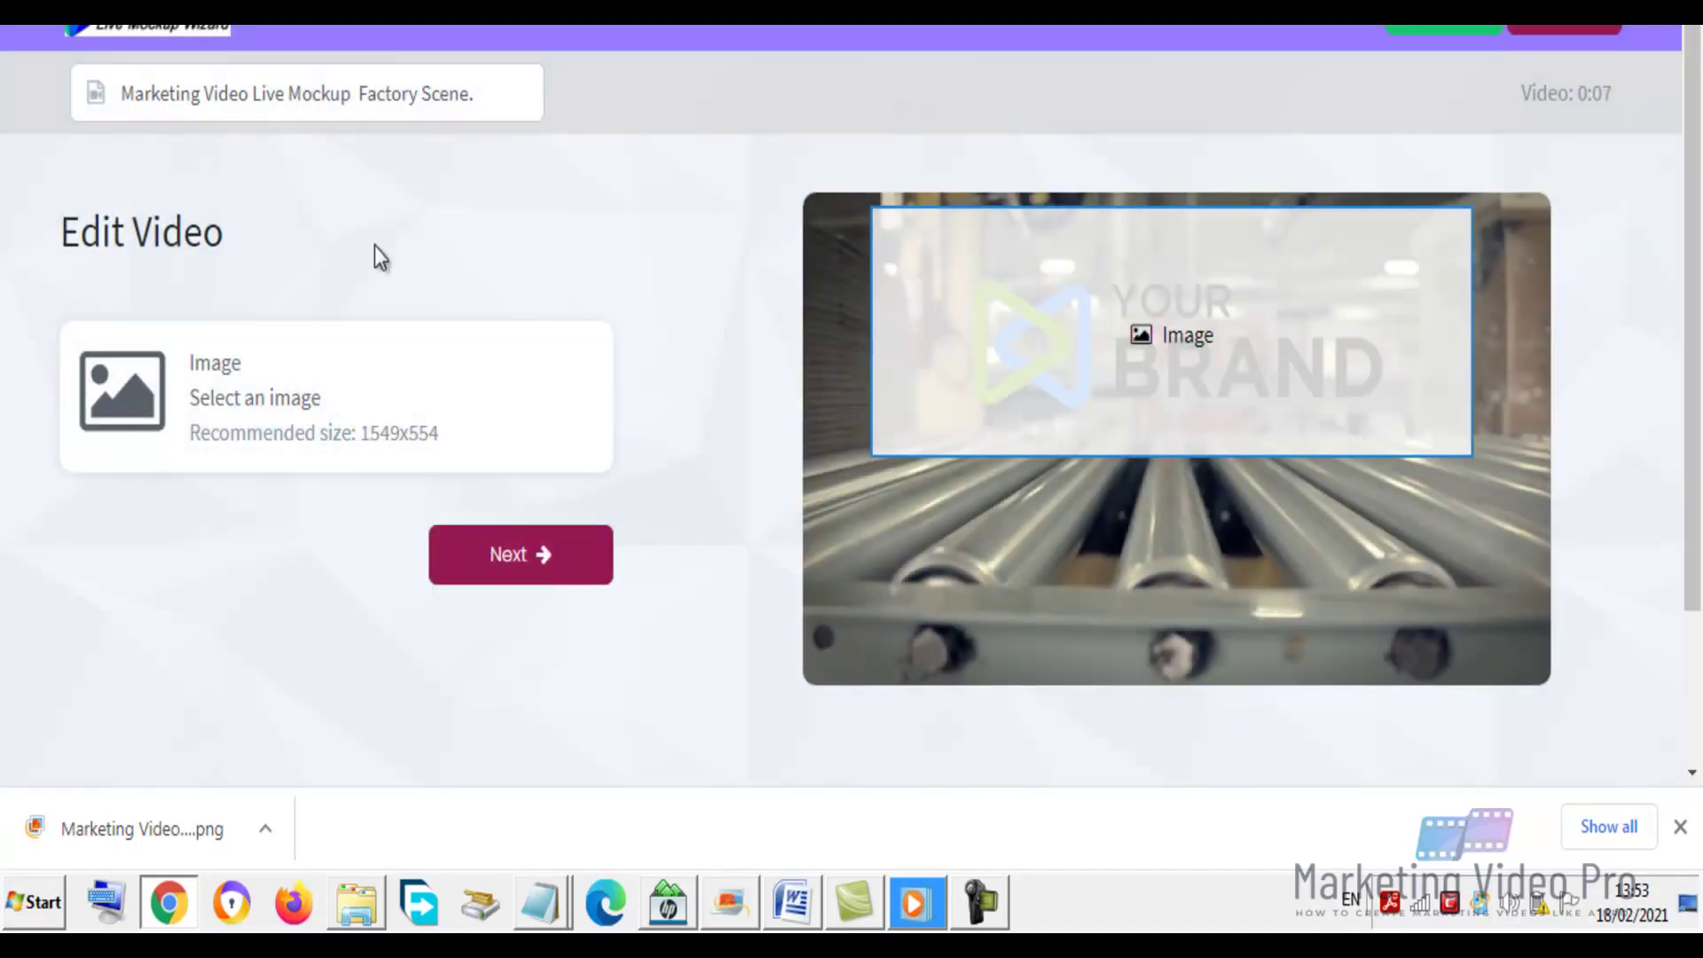
Fill the image slot with the Marketing Video Pro logo from My Library
{"action": "left_click", "coordinate": [123, 422]}
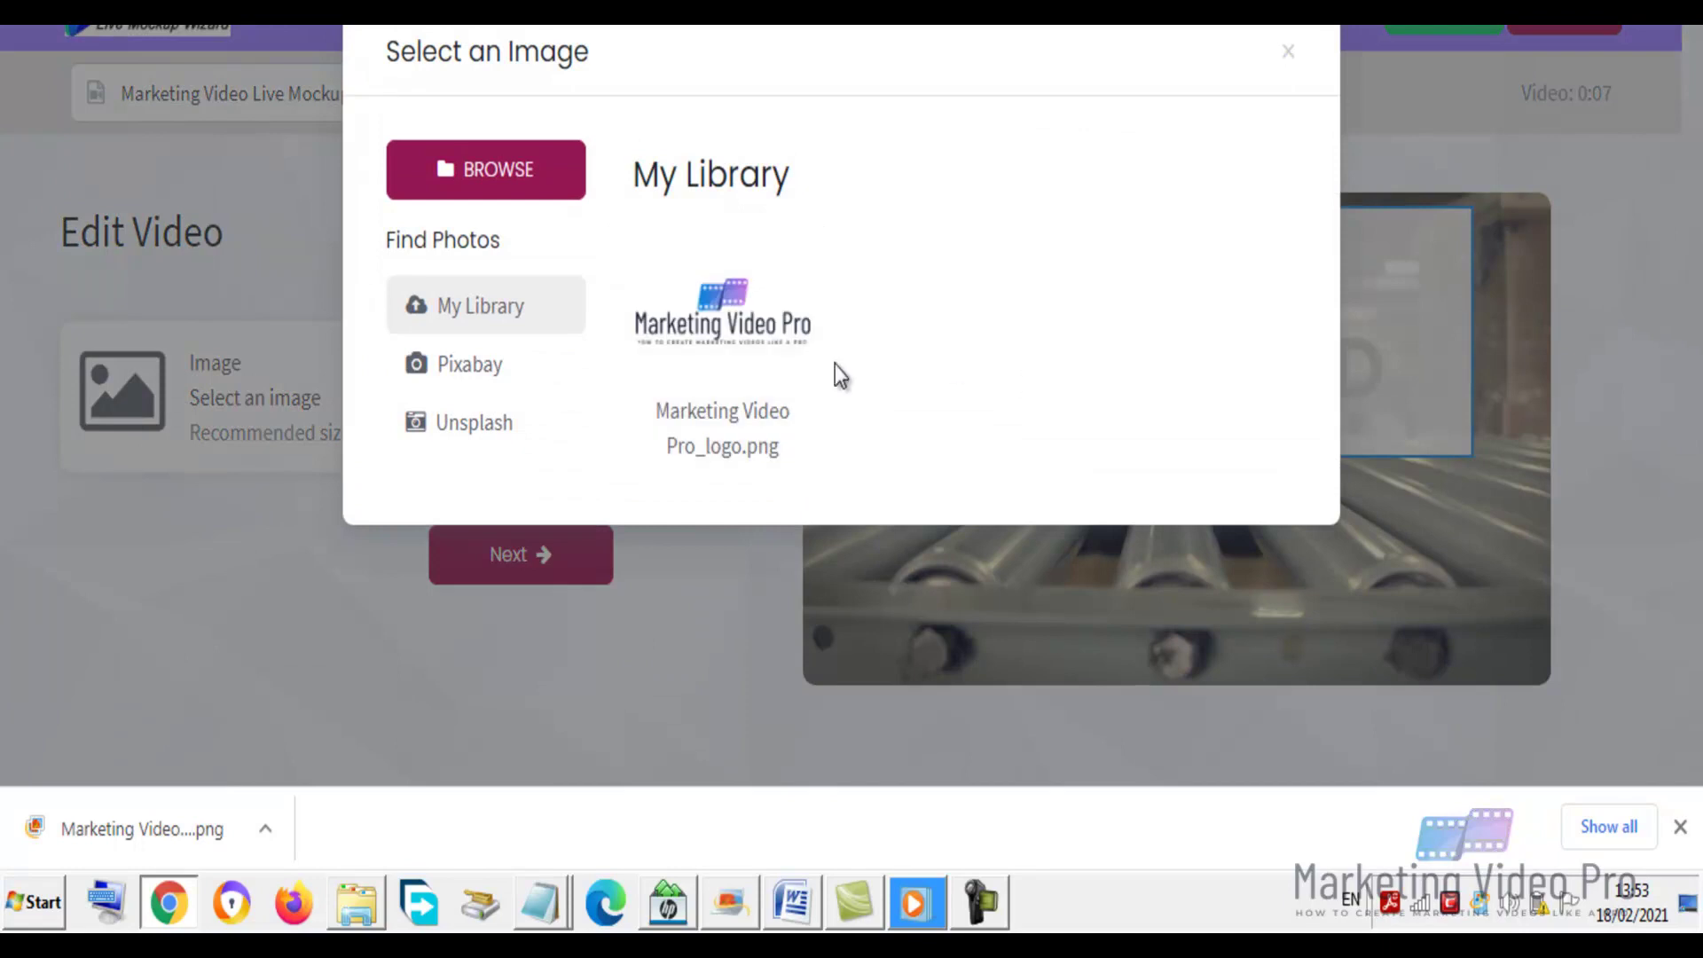
{"action": "left_click", "coordinate": [717, 340]}
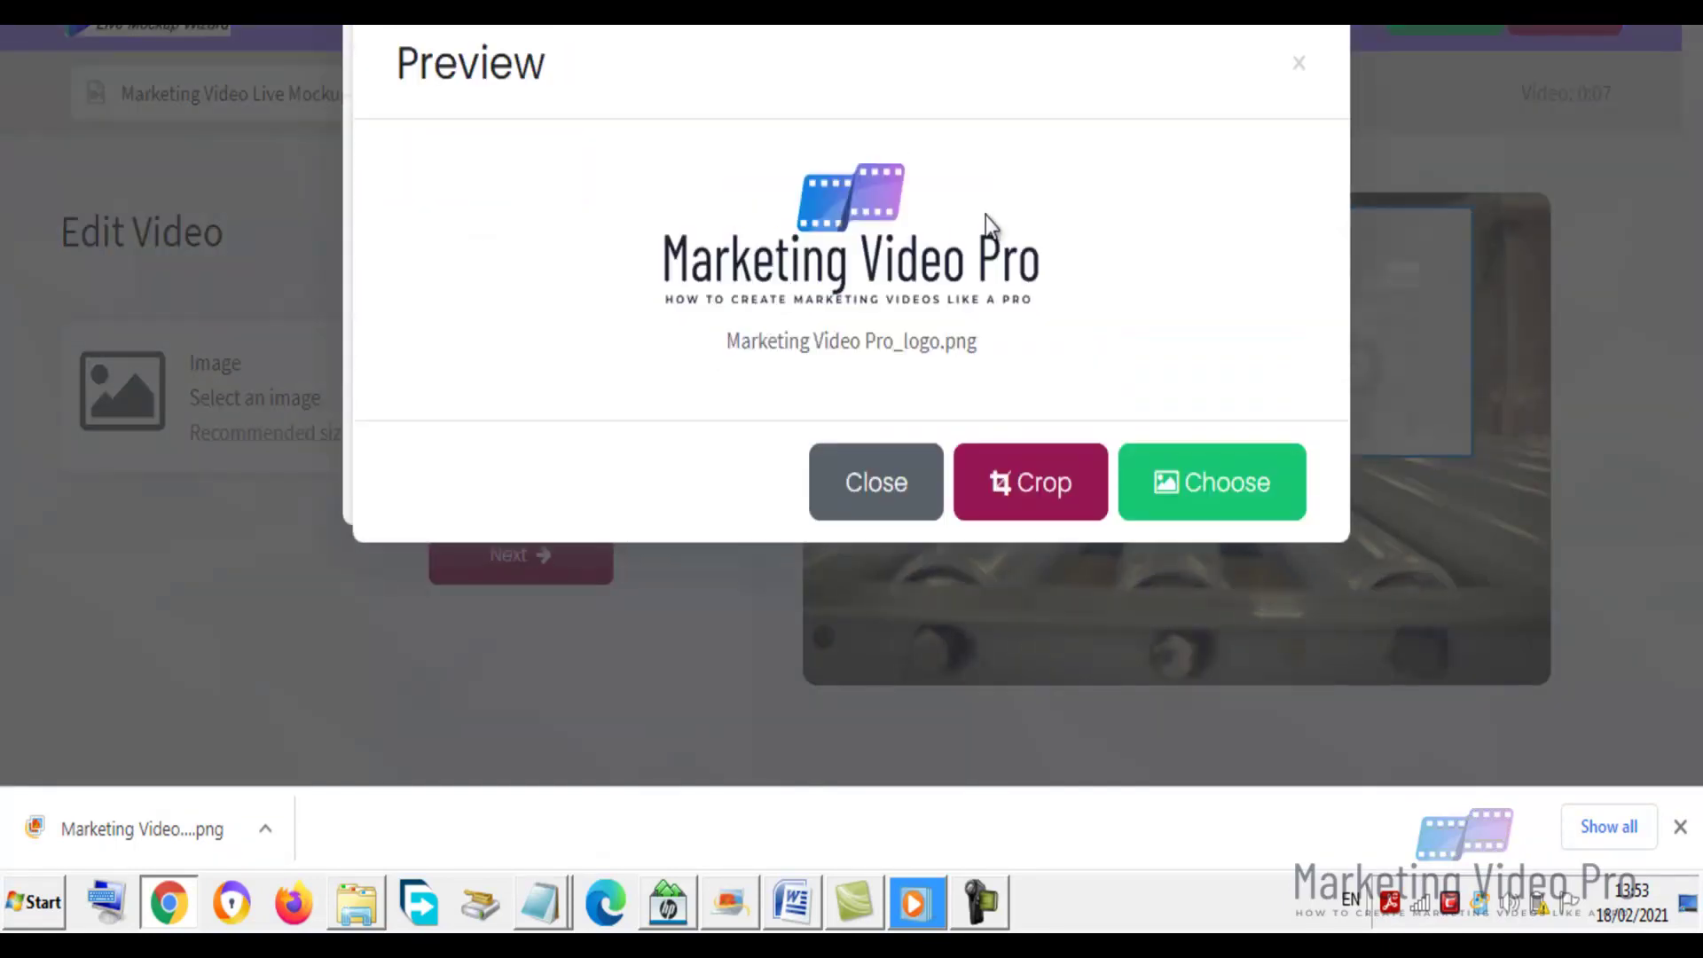
{"action": "left_click", "coordinate": [1213, 479]}
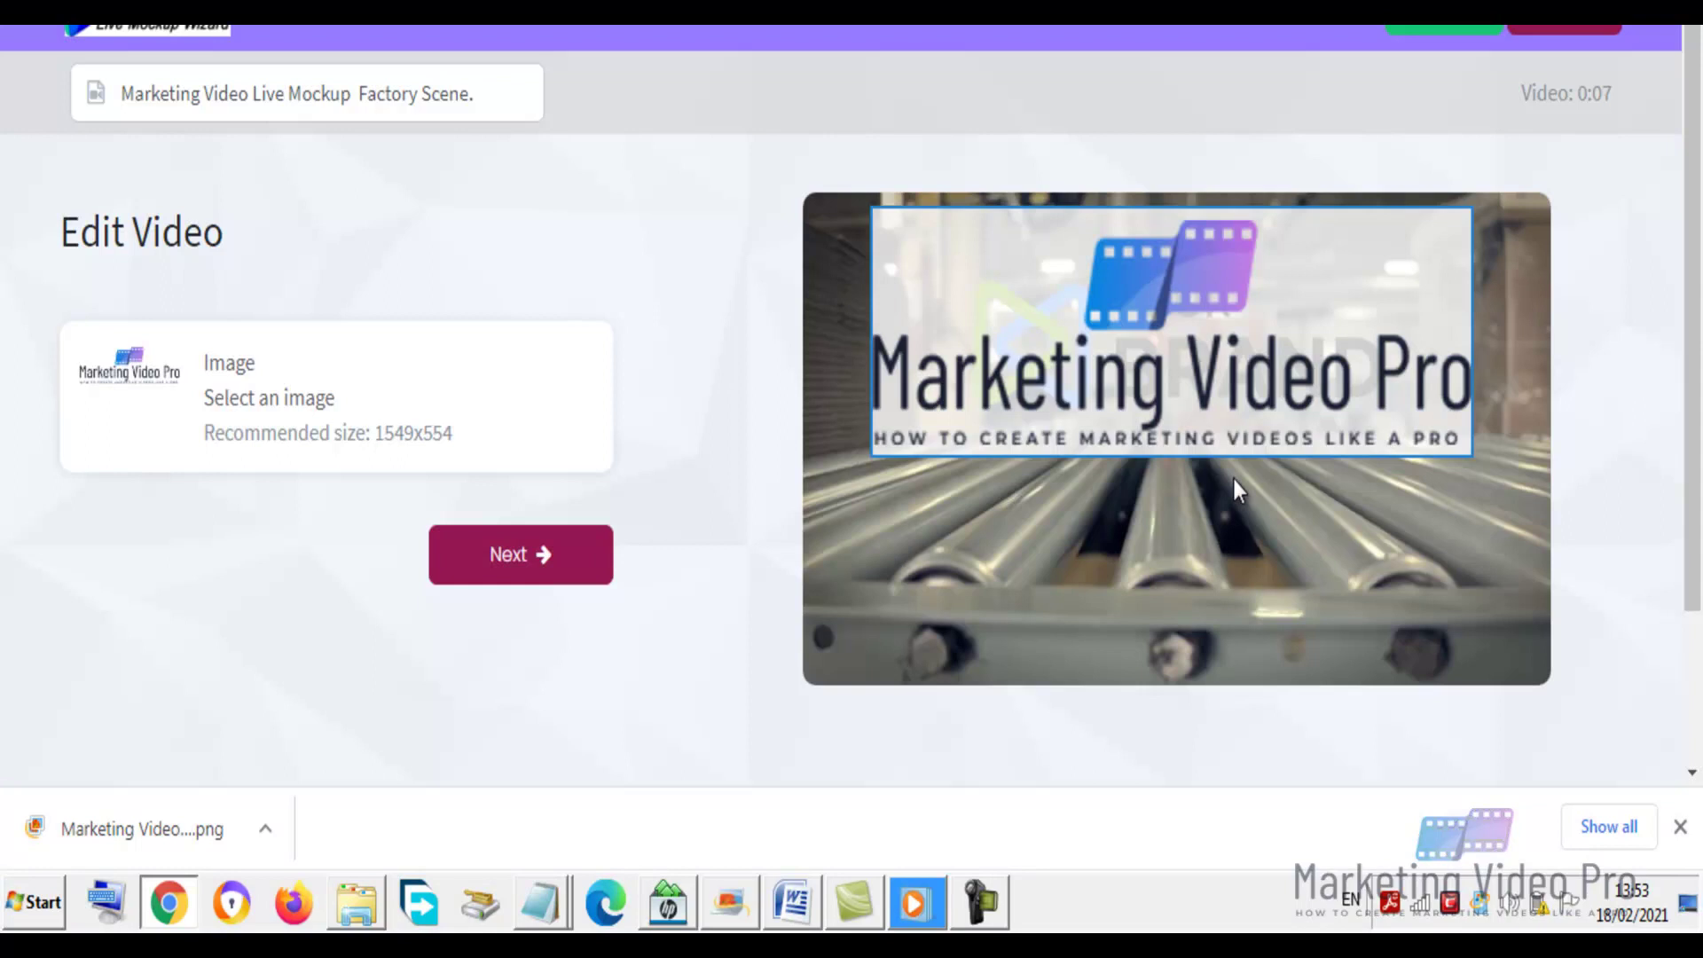
On the Music step, preview the current soundtrack and Pop_Sound, then choose Pop_Sound as the music
{"action": "left_click", "coordinate": [507, 559]}
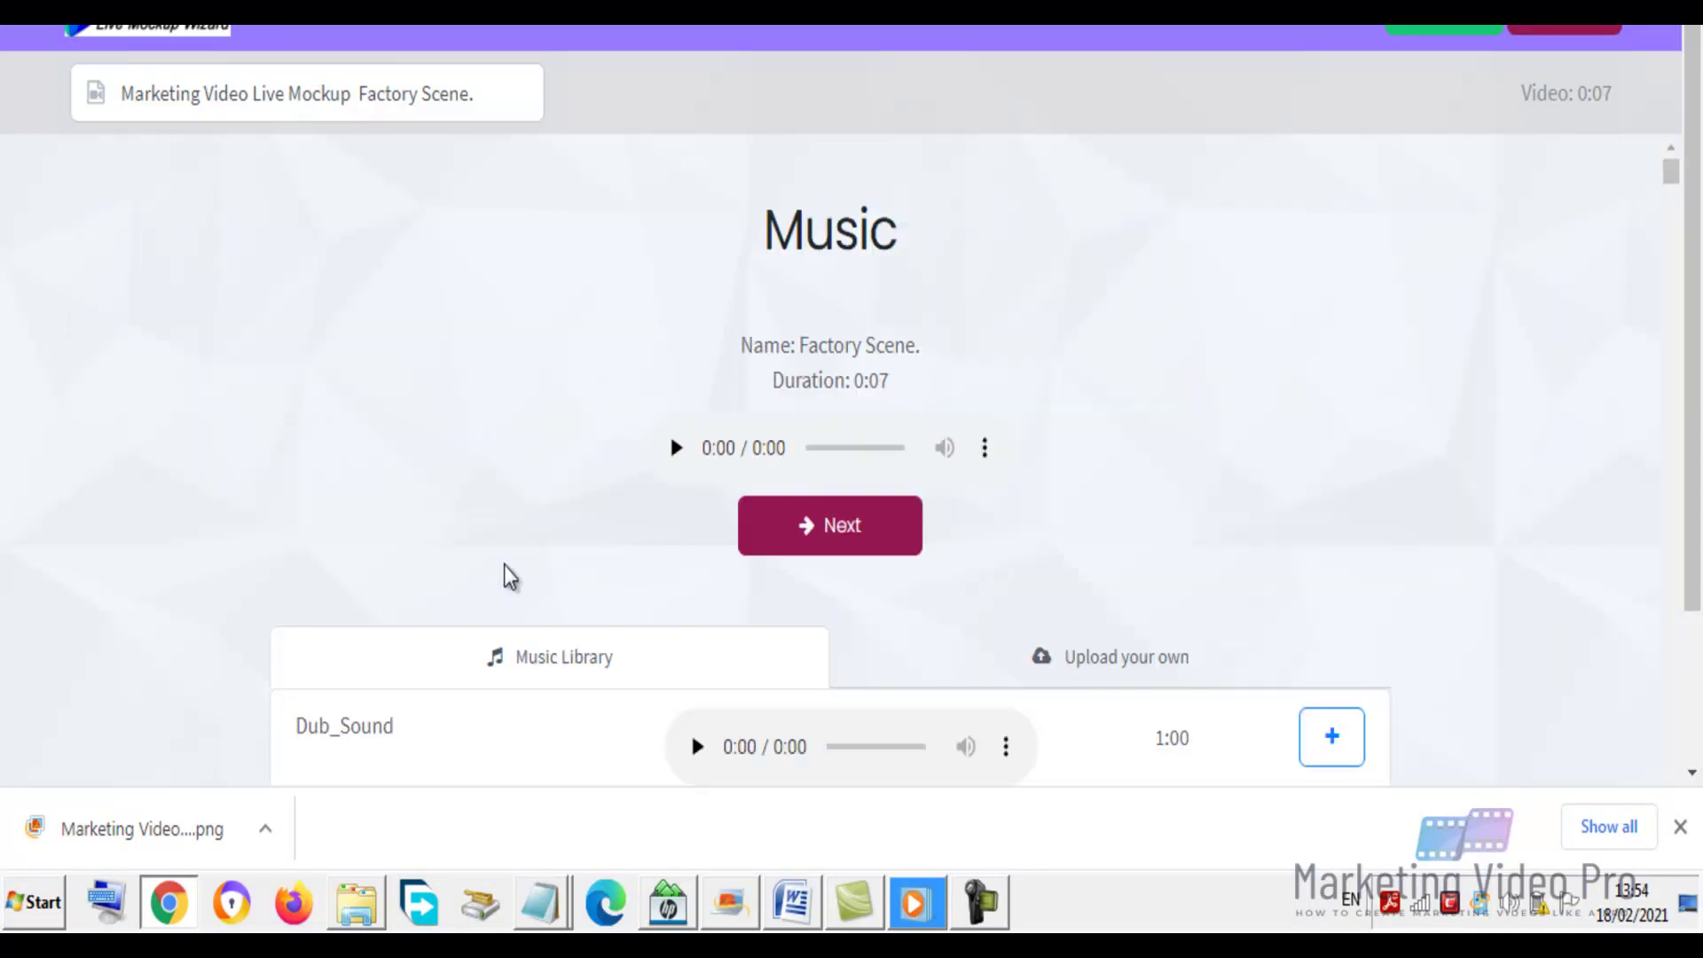
{"action": "left_click", "coordinate": [677, 449]}
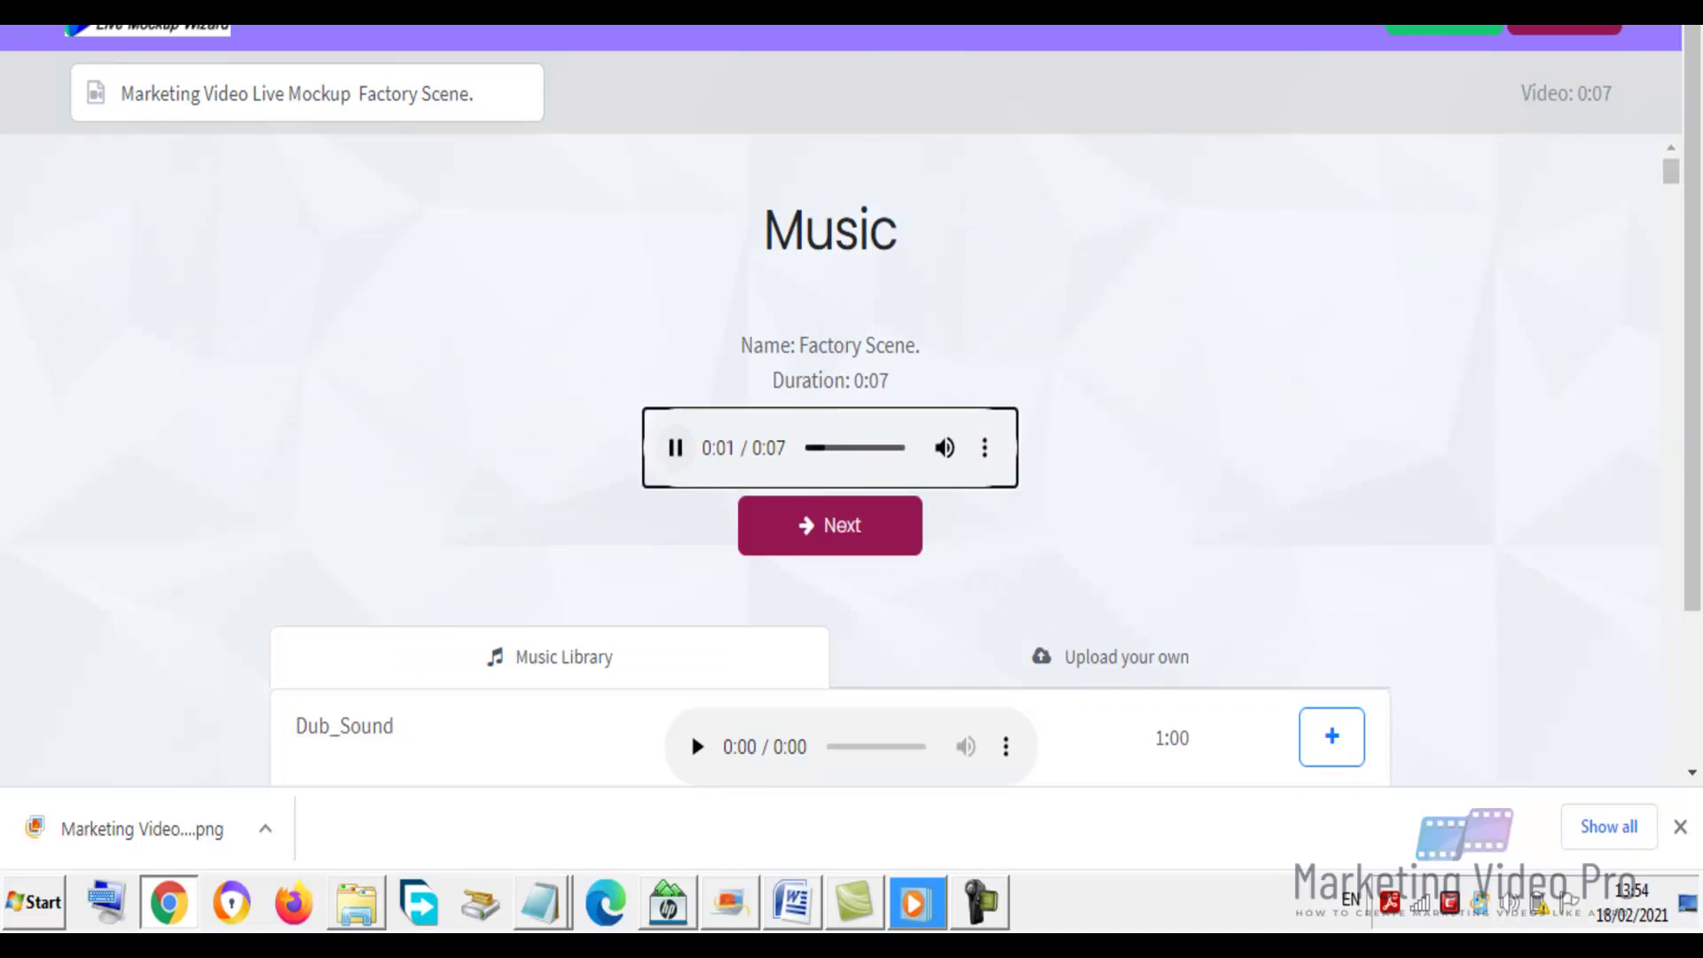
{"action": "scroll", "coordinate": [1624, 453], "scroll_direction": "down", "scroll_amount": 2}
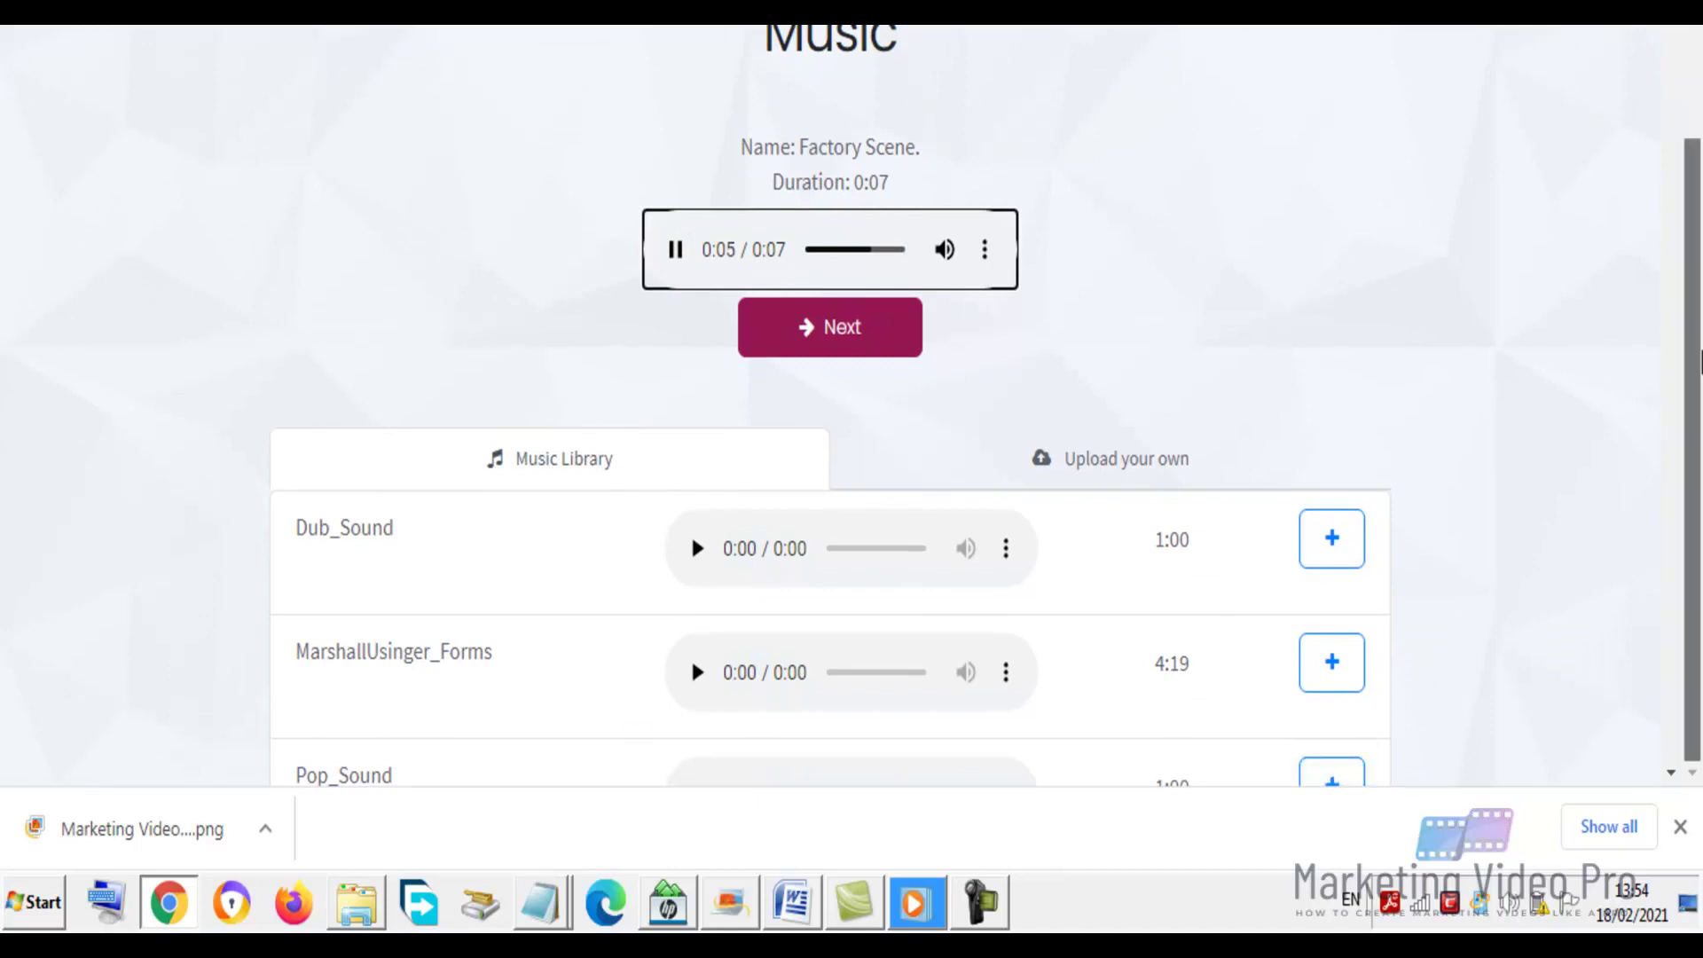
{"action": "left_click", "coordinate": [715, 788]}
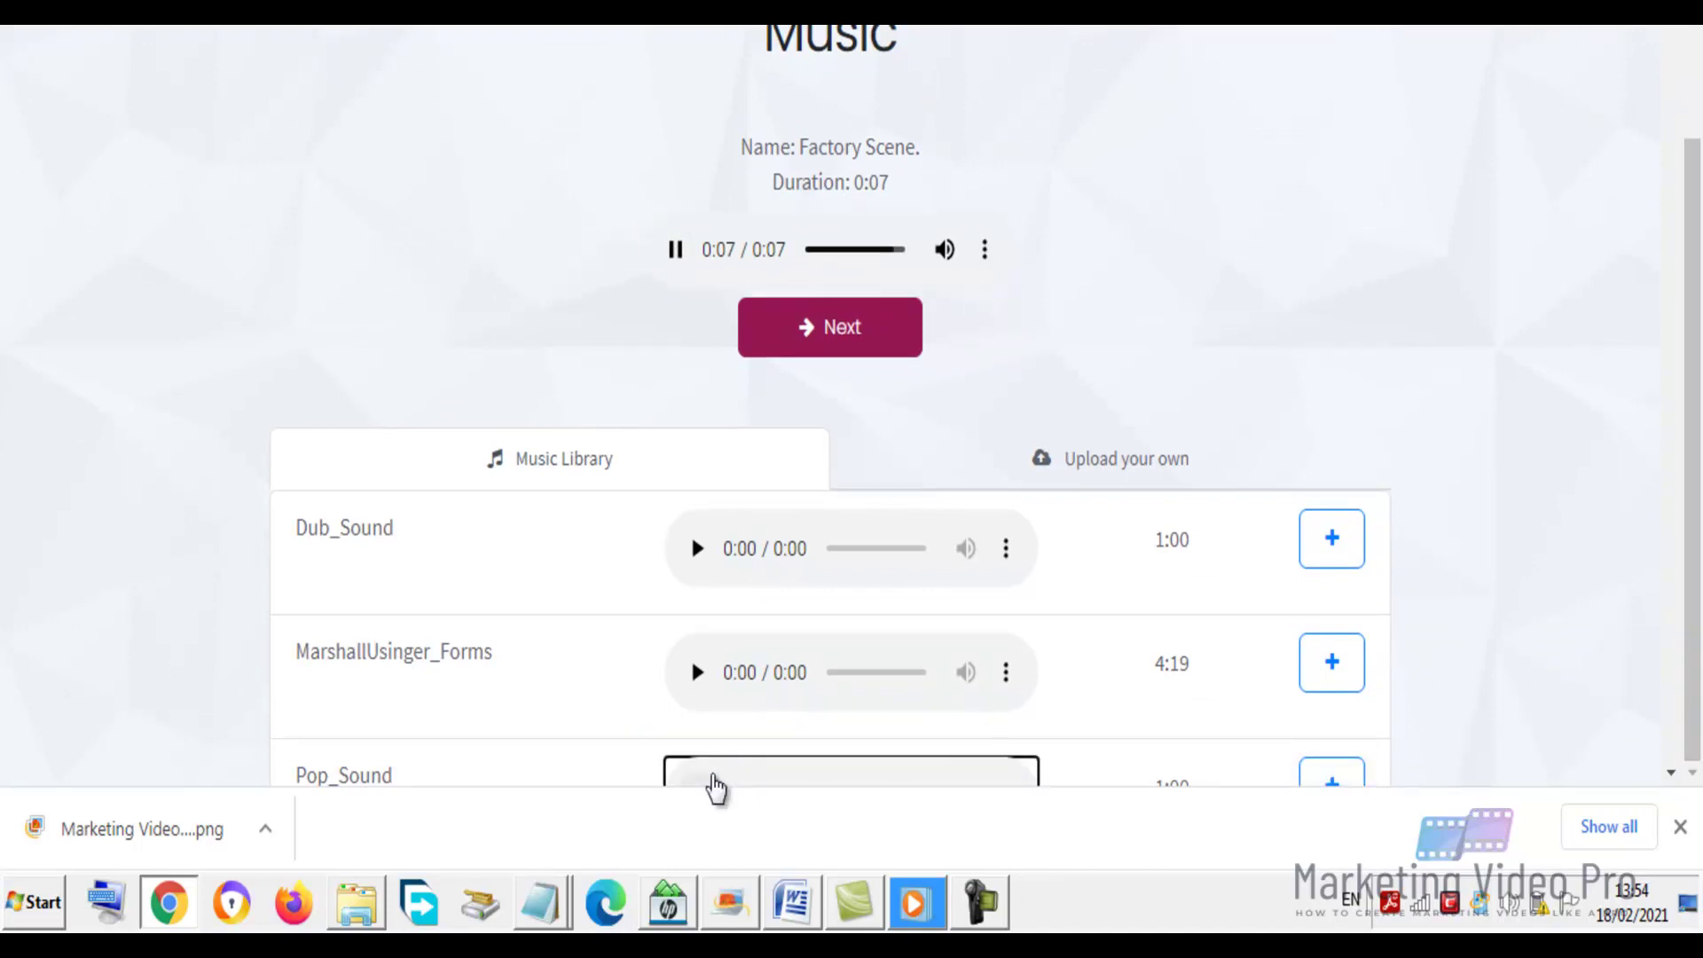
{"action": "left_click", "coordinate": [1679, 831]}
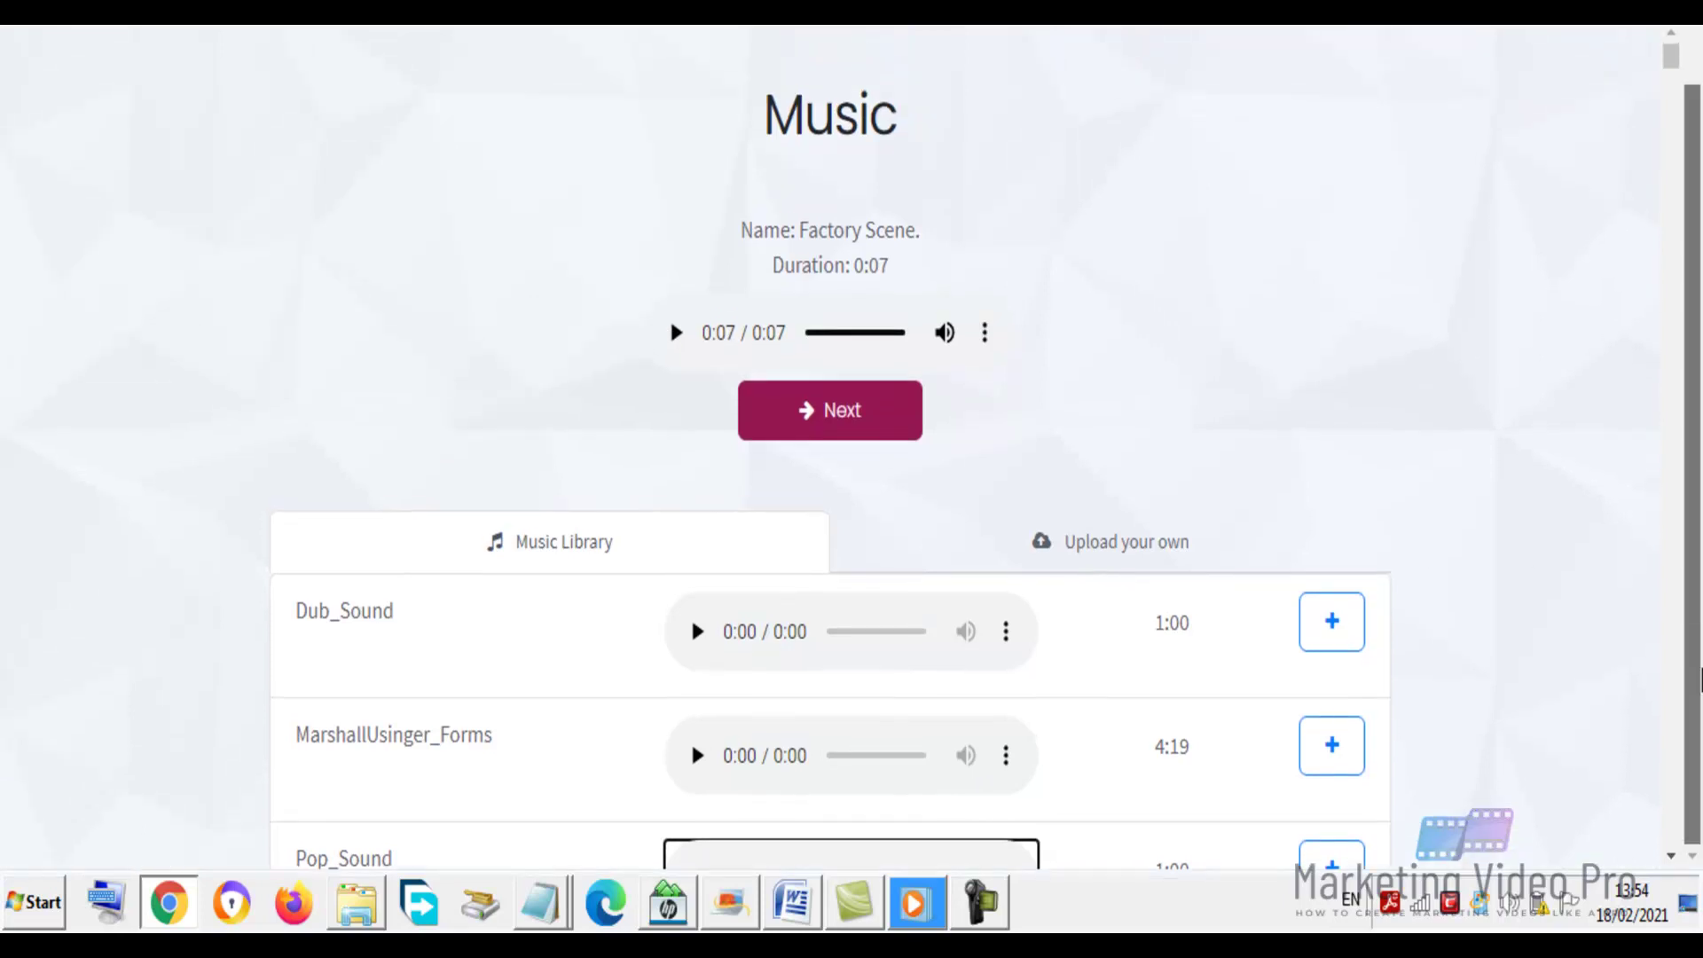
{"action": "left_click", "coordinate": [1326, 862]}
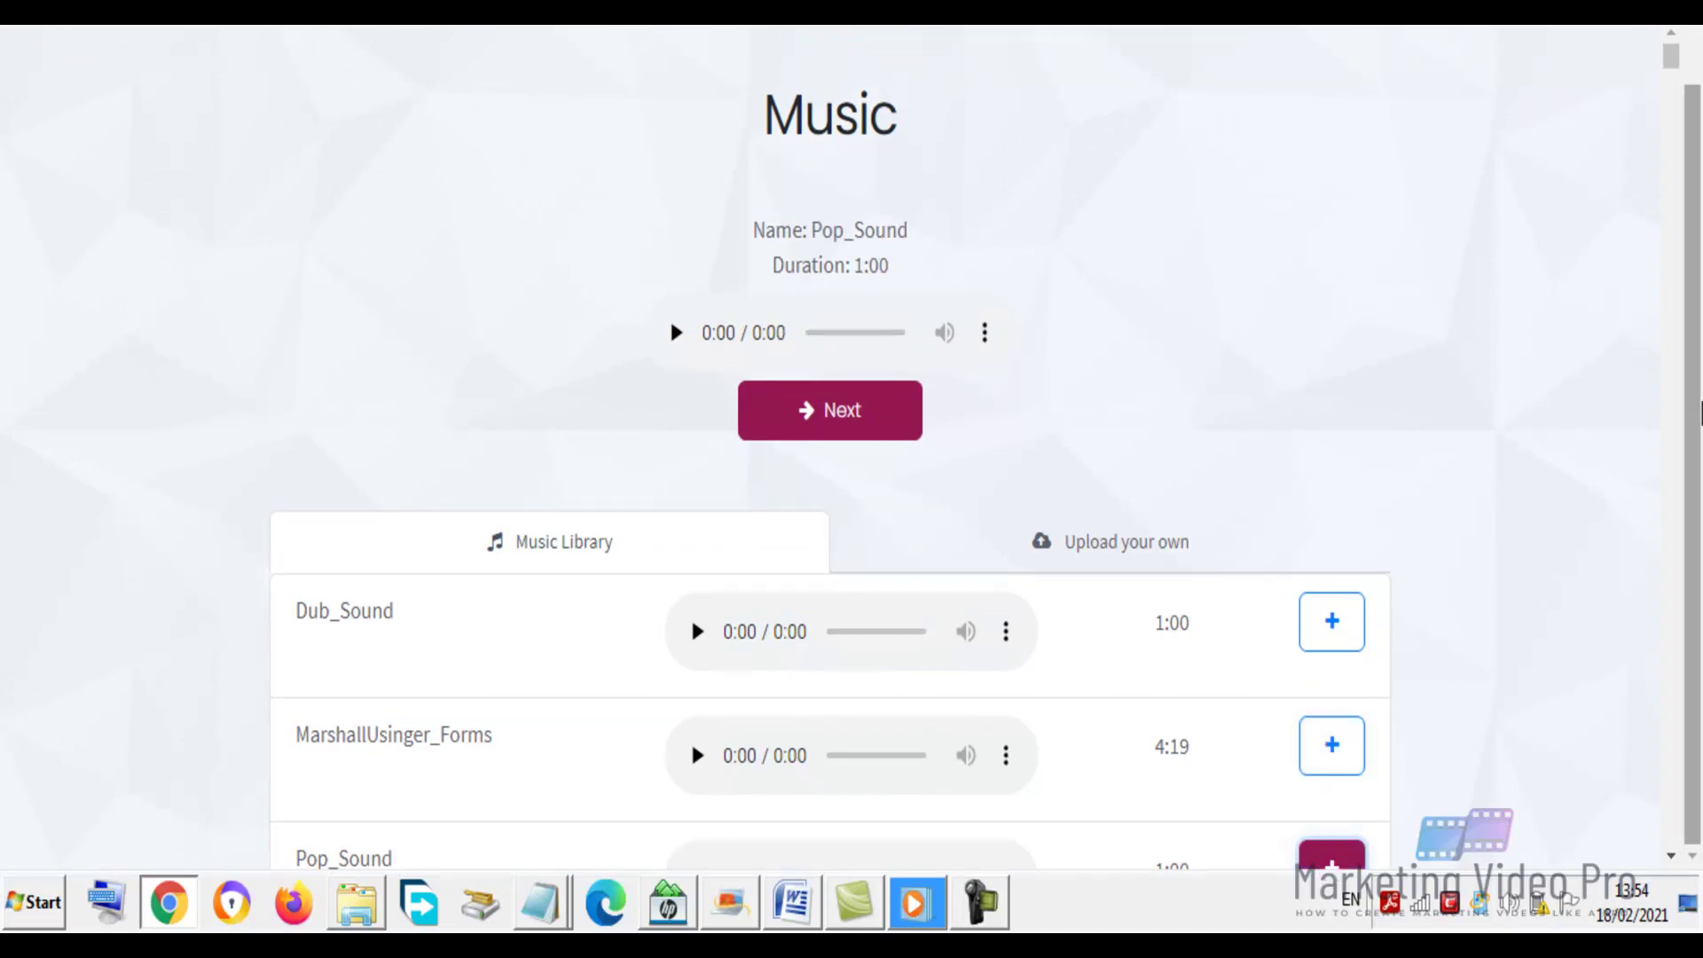
Go to the Finish step and start rendering the Factory Scene video
{"action": "left_click", "coordinate": [847, 417]}
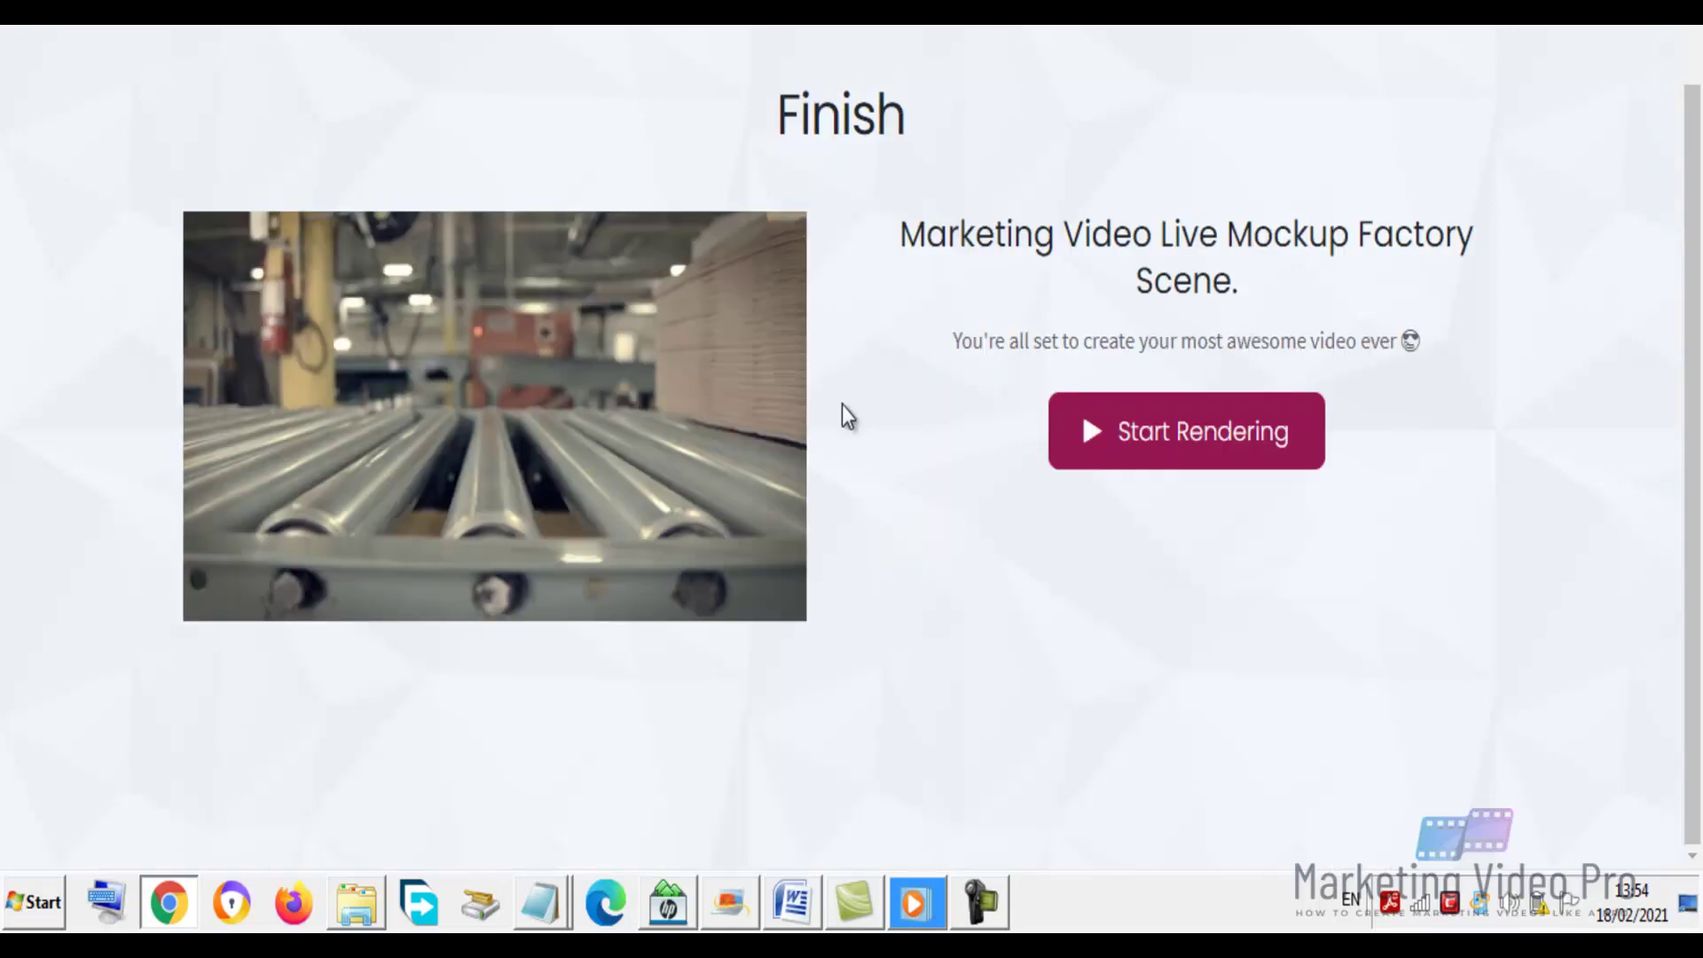
{"action": "left_click", "coordinate": [1207, 457]}
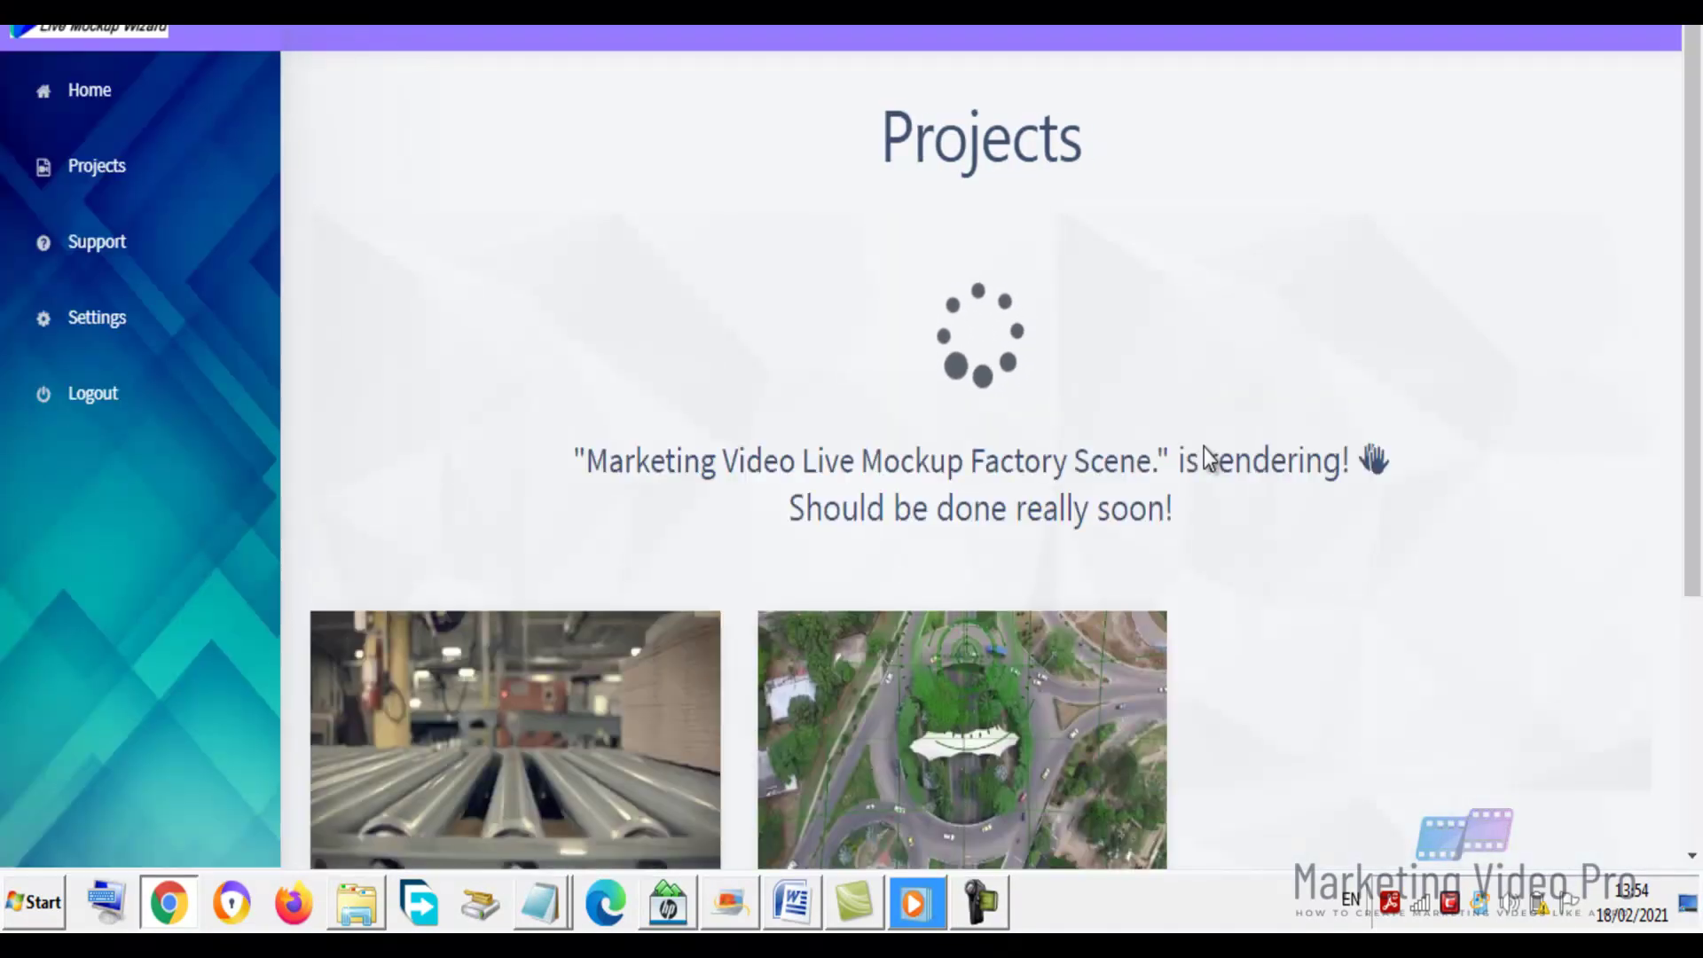
{"action": "left_click_drag", "start_coordinate": [1700, 160], "coordinate": [1691, 369]}
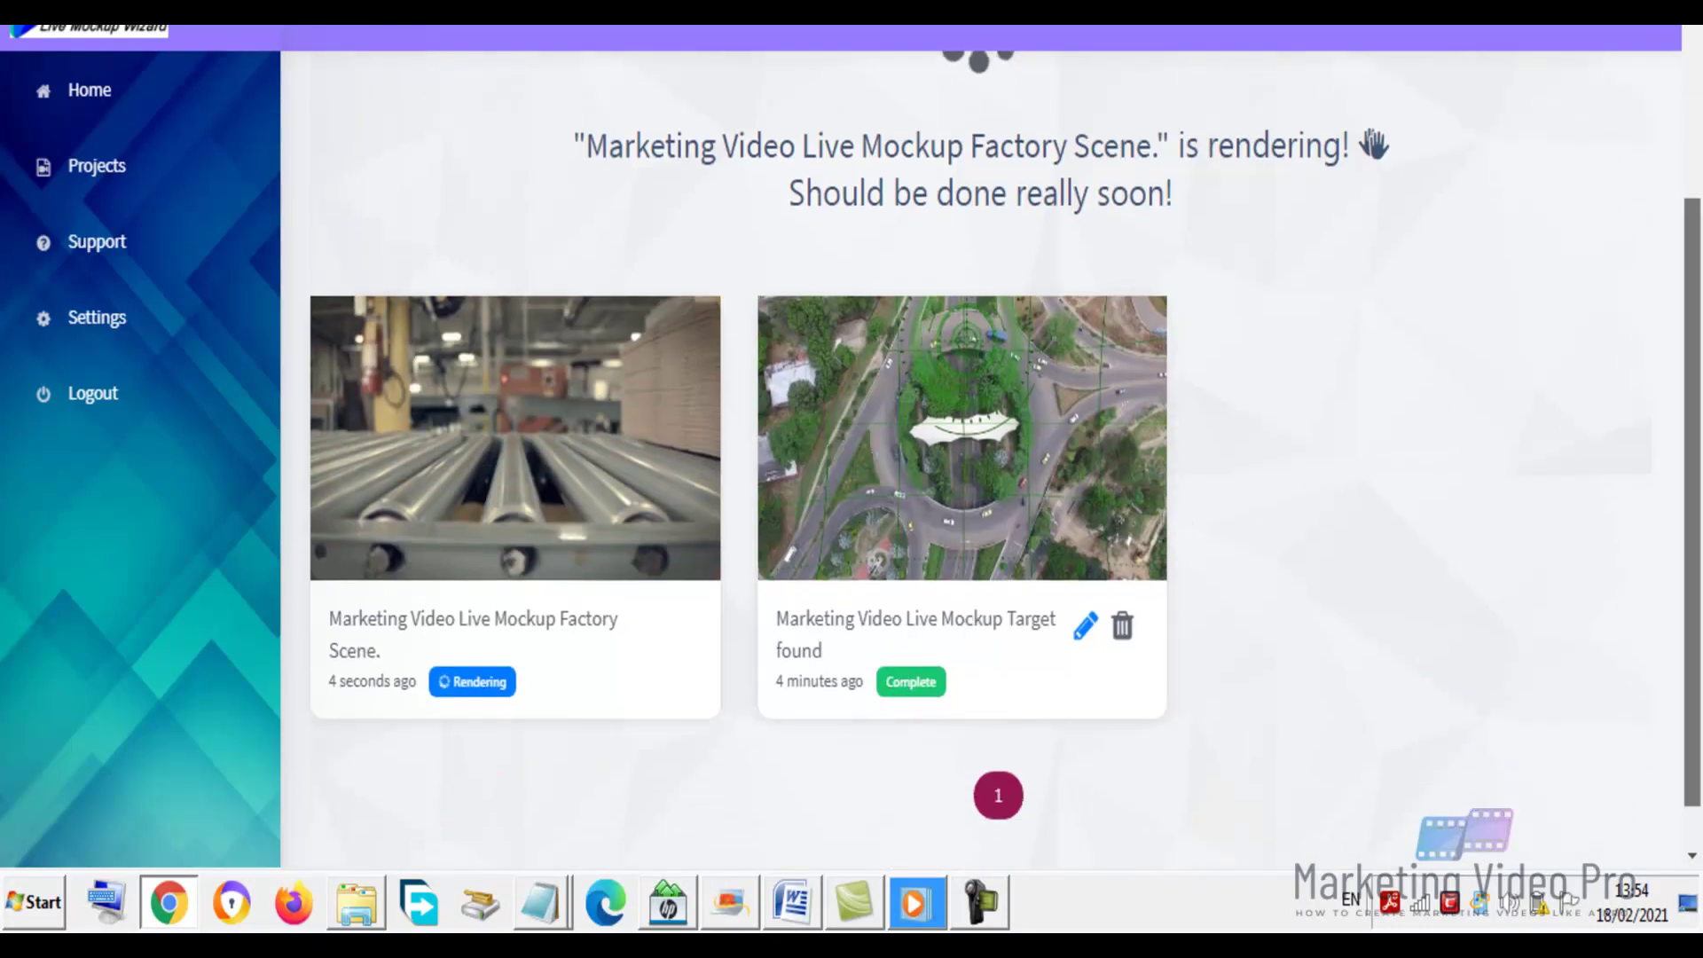
{"action": "left_click_drag", "start_coordinate": [1693, 383], "coordinate": [1694, 377]}
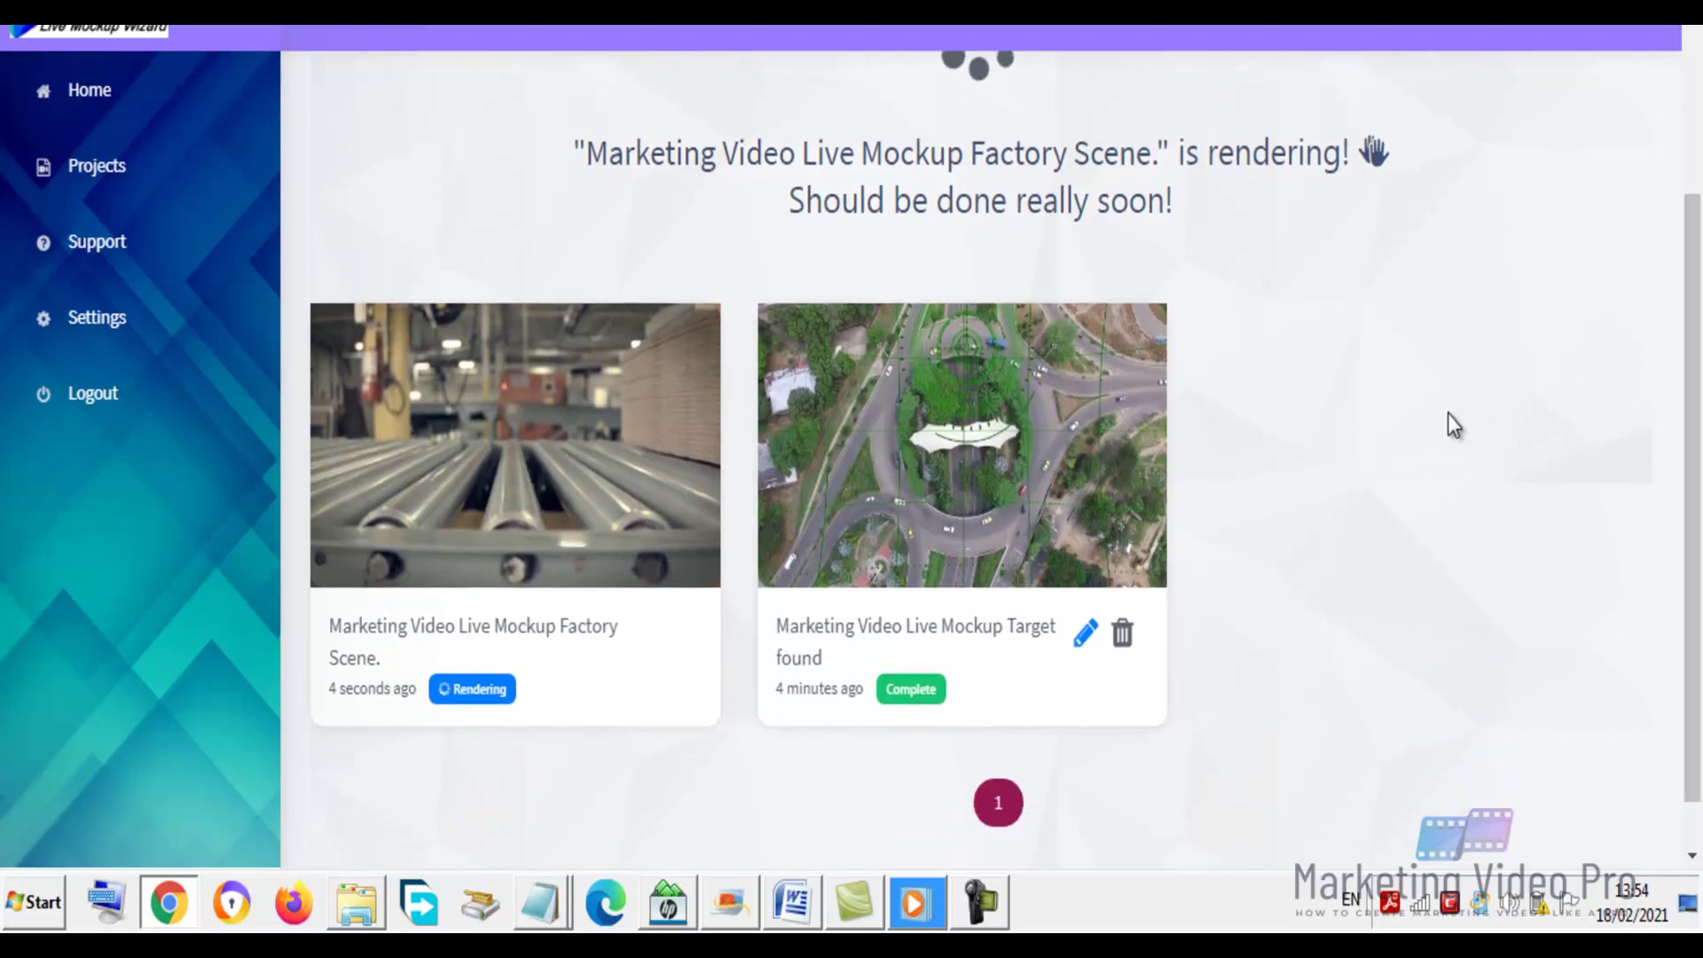
{"action": "left_click", "coordinate": [976, 915]}
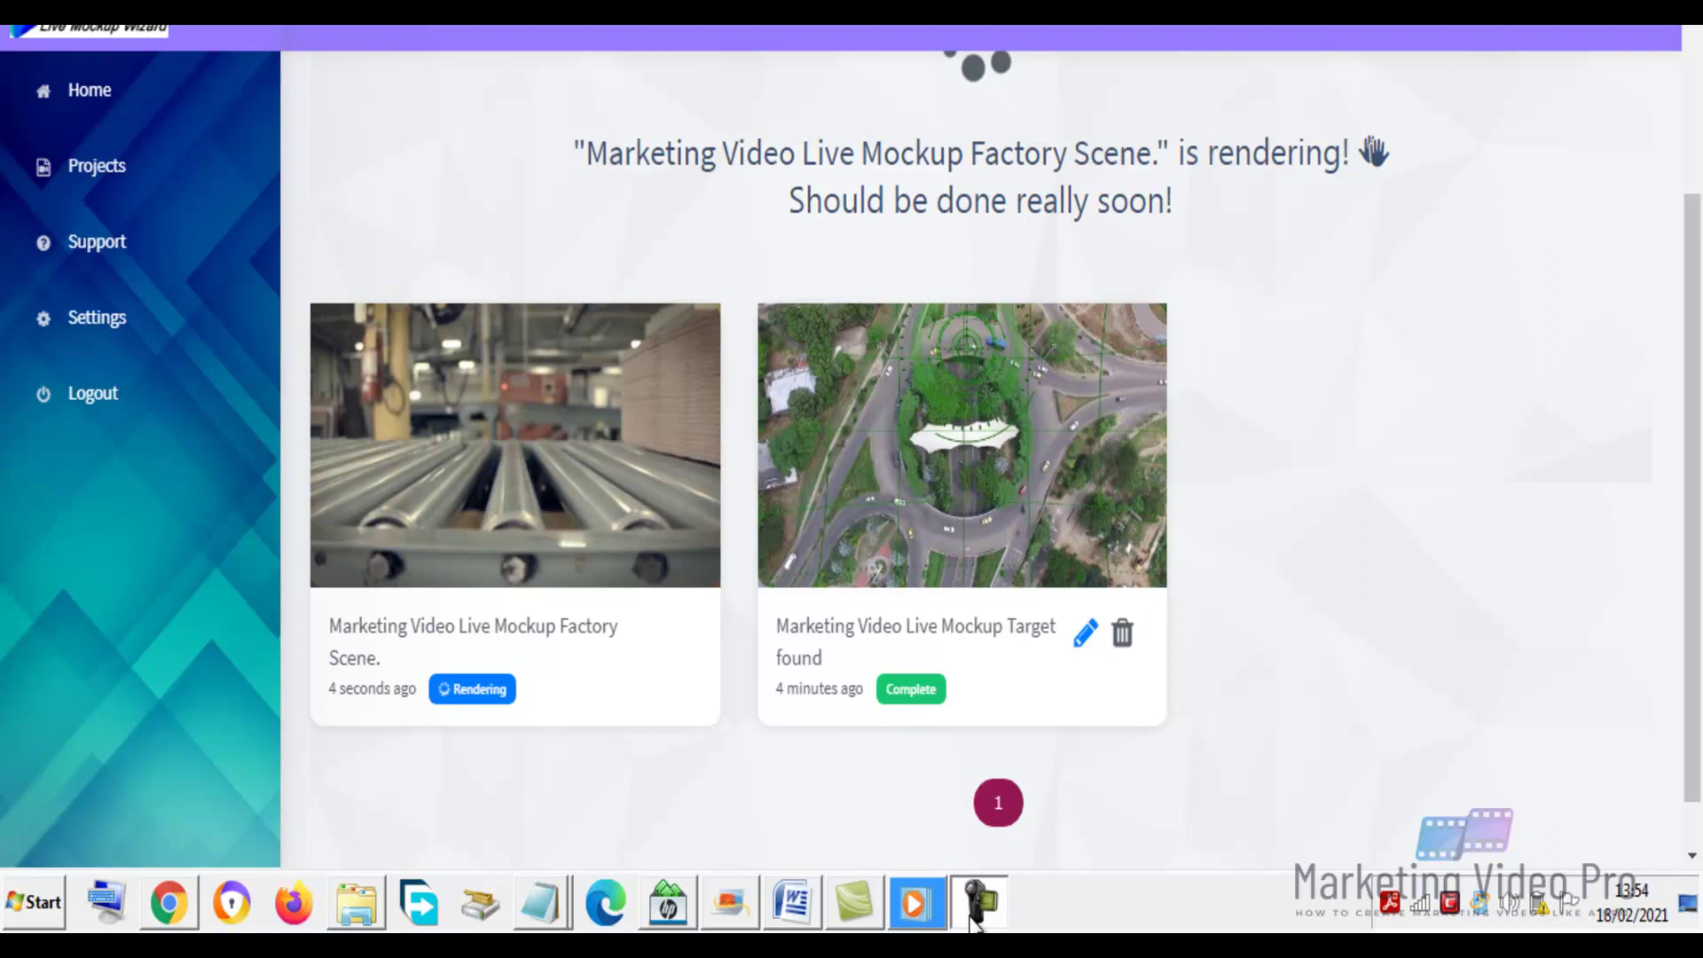